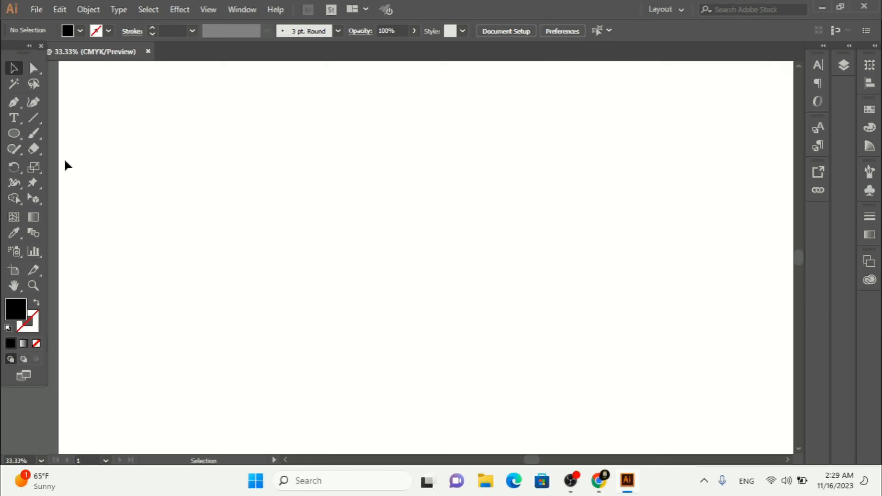
# Display the perspective grid on the blank artboard with the Perspective Grid tool.
pyautogui.click(34, 198)
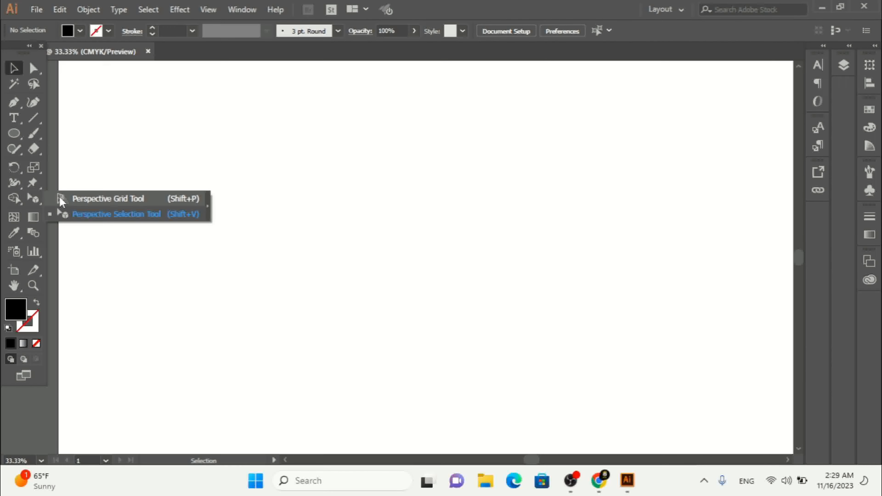
pyautogui.click(65, 198)
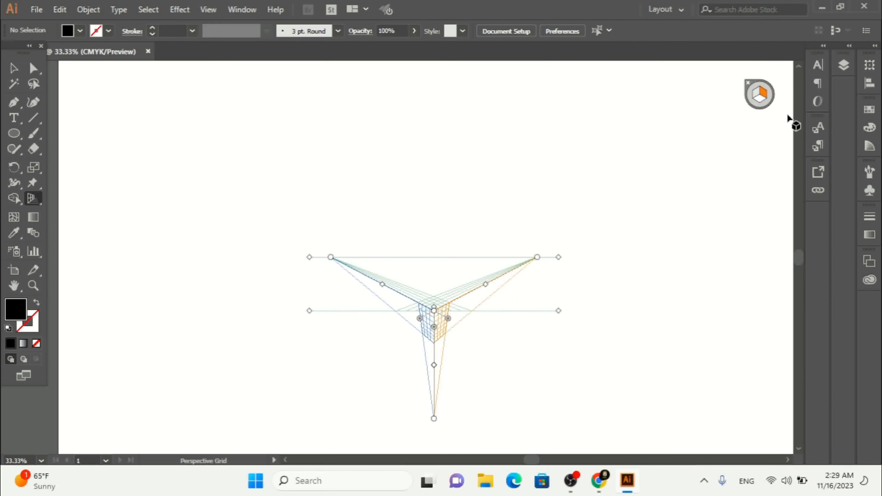
pyautogui.hotkey('shift', 'v')
pyautogui.hotkey('shift', 'p')
pyautogui.hotkey('shift', 'v')
pyautogui.hotkey('ctrl', '=')
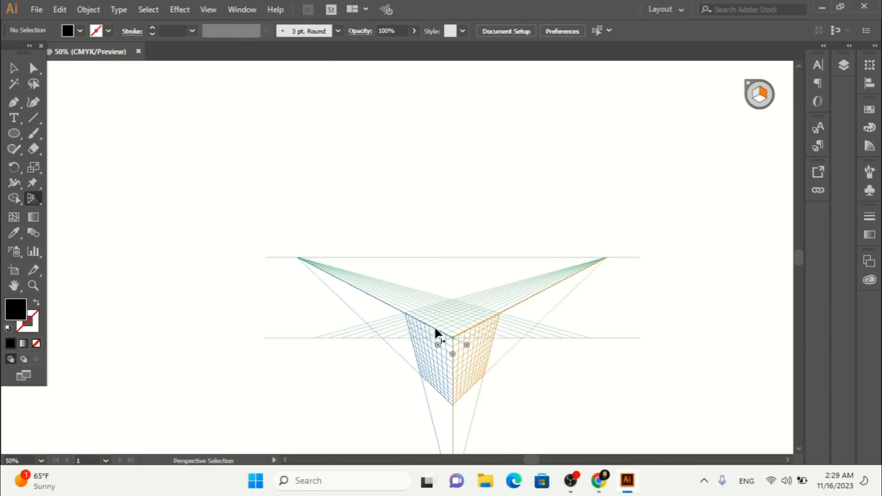
pyautogui.hotkey('ctrl', '=')
pyautogui.hotkey('shift', 'p')
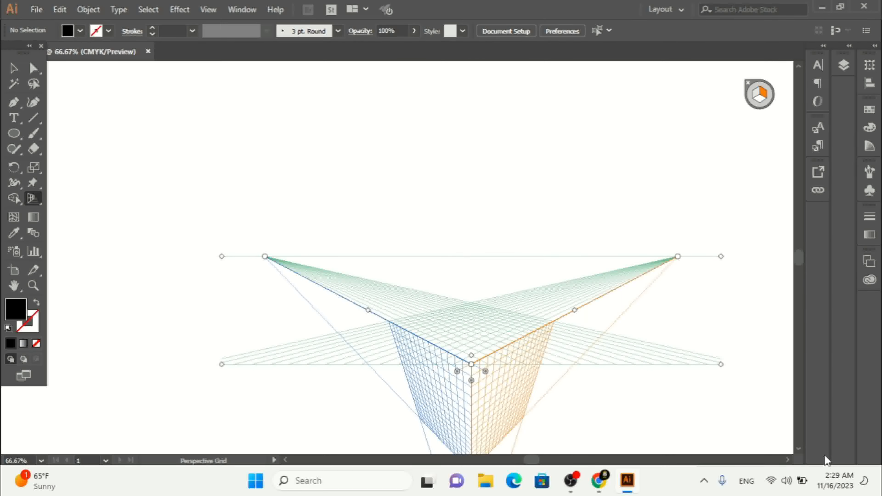
pyautogui.scroll(-2, 799, 452)
pyautogui.hotkey('shift', 'v')
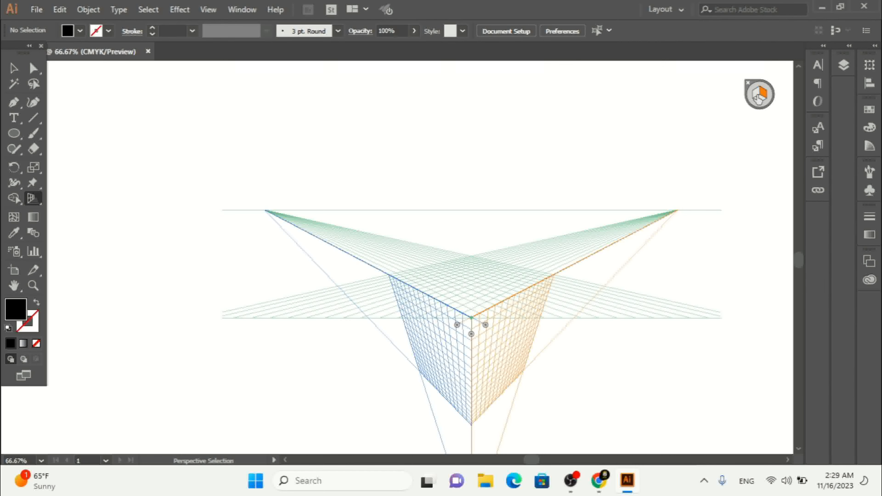
# Try out the grid planes in the plane switching widget and make the horizontal plane the active one.
pyautogui.click(758, 96)
pyautogui.click(762, 93)
pyautogui.click(760, 102)
pyautogui.hotkey('shift', 'p')
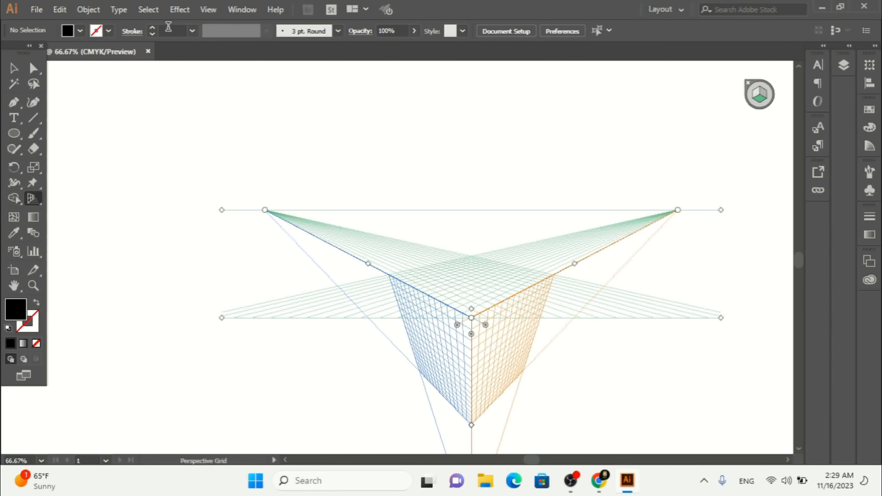
# Change the three-point perspective grid to the two-point preset [2P-Normal View].
pyautogui.click(208, 10)
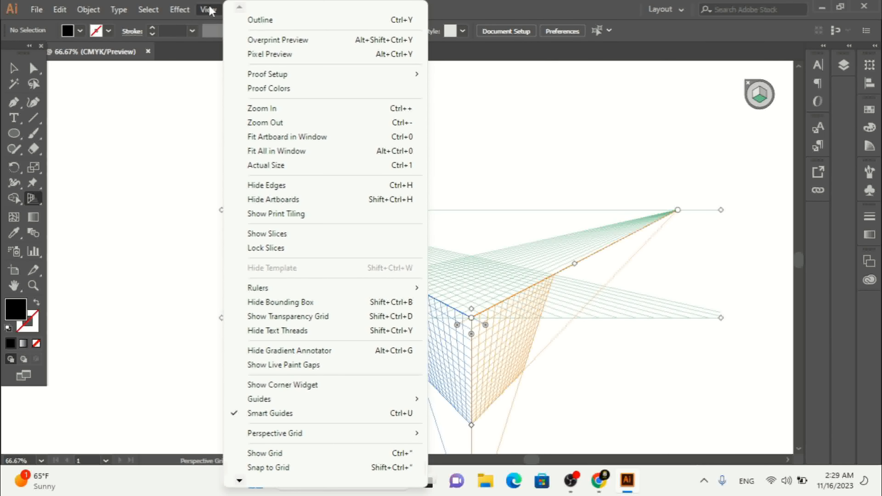
pyautogui.moveTo(350, 441)
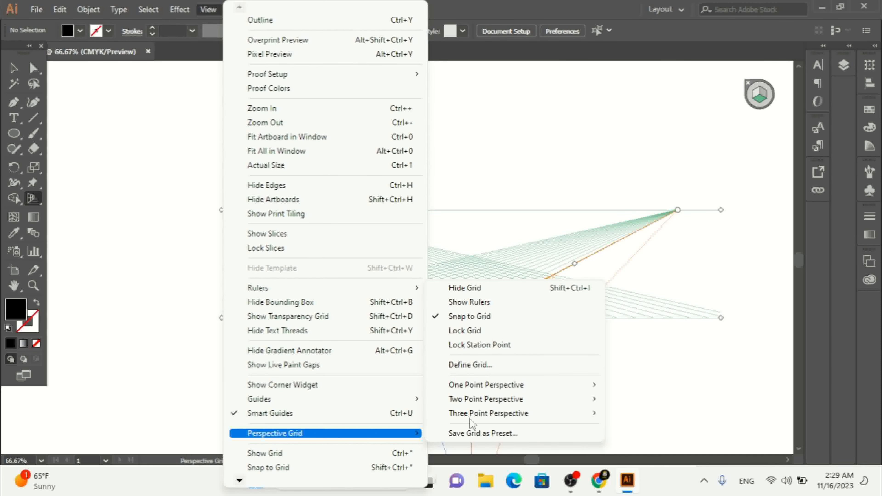
pyautogui.moveTo(581, 384)
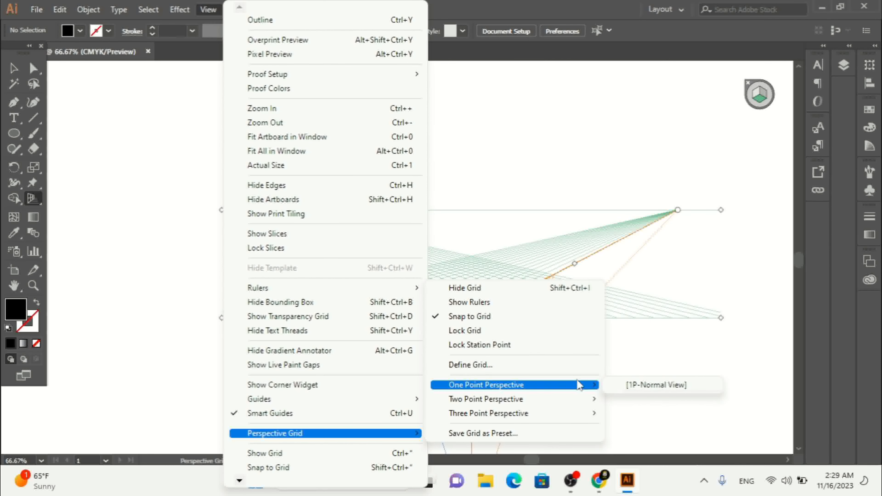
pyautogui.click(649, 399)
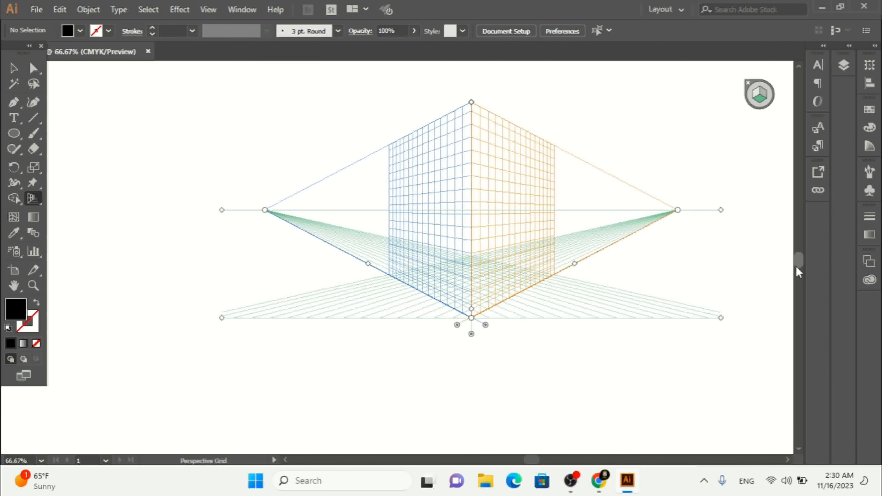
pyautogui.scroll(2, 800, 260)
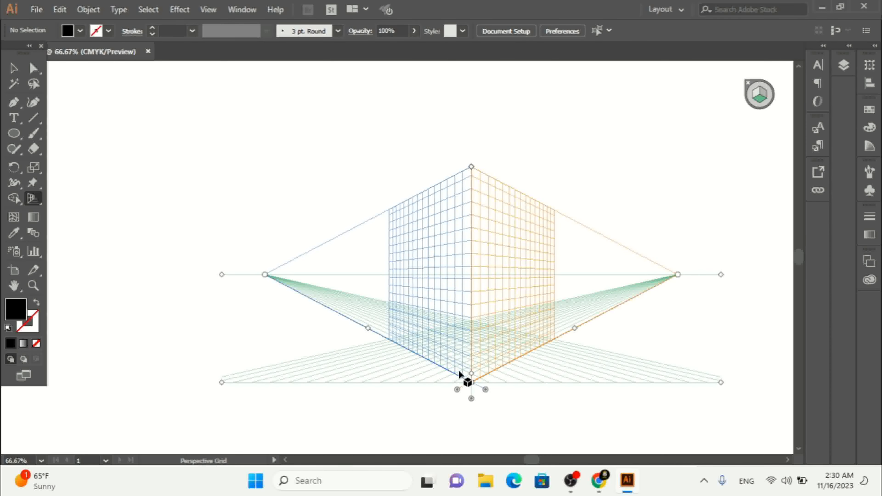
pyautogui.hotkey('shift', 'v')
pyautogui.hotkey('ctrl', '1')
pyautogui.hotkey('shift', 'p')
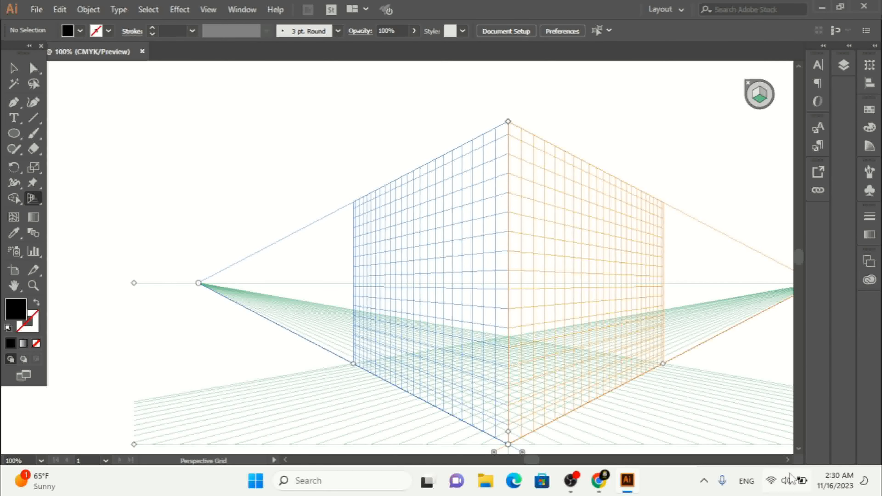
pyautogui.click(787, 460)
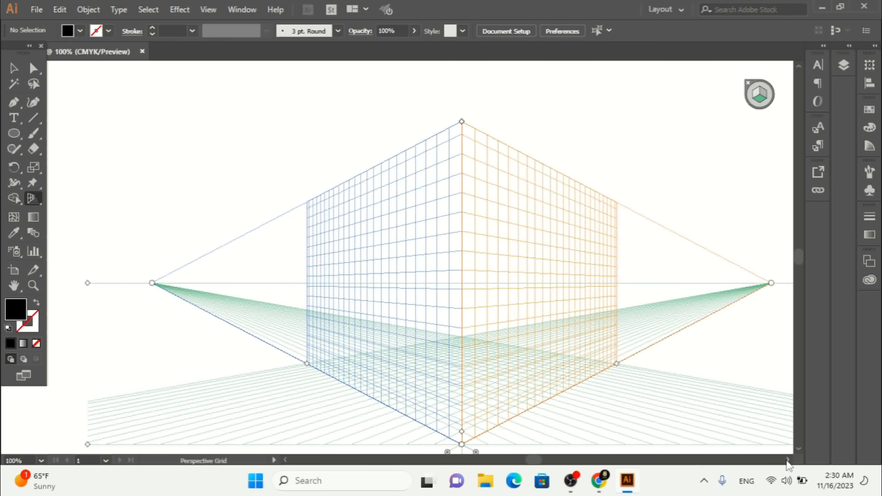
pyautogui.click(787, 460)
# Switch the perspective grid to the one-point preset [1P-Normal View].
pyautogui.click(175, 6)
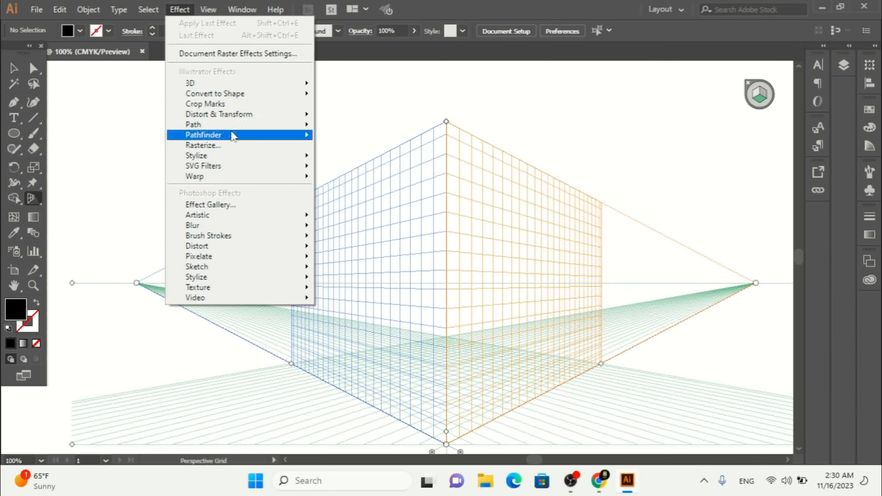
pyautogui.moveTo(208, 8)
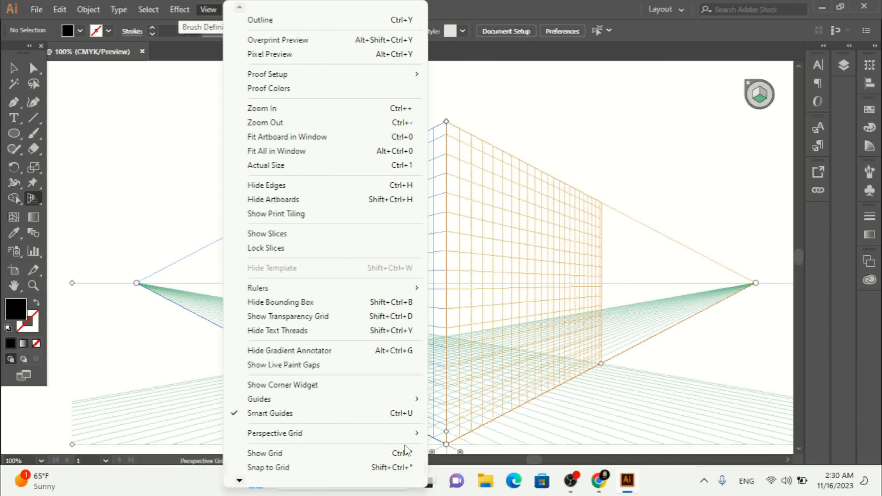
pyautogui.moveTo(411, 435)
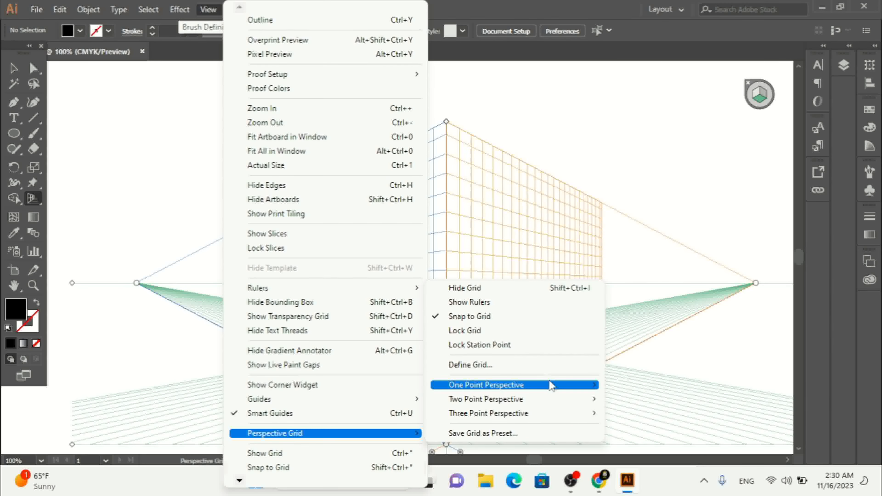
pyautogui.moveTo(552, 386)
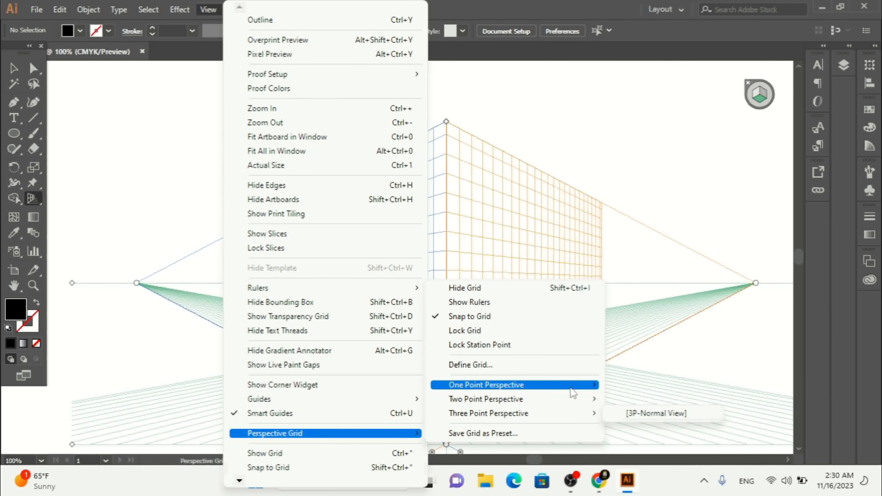
pyautogui.click(631, 386)
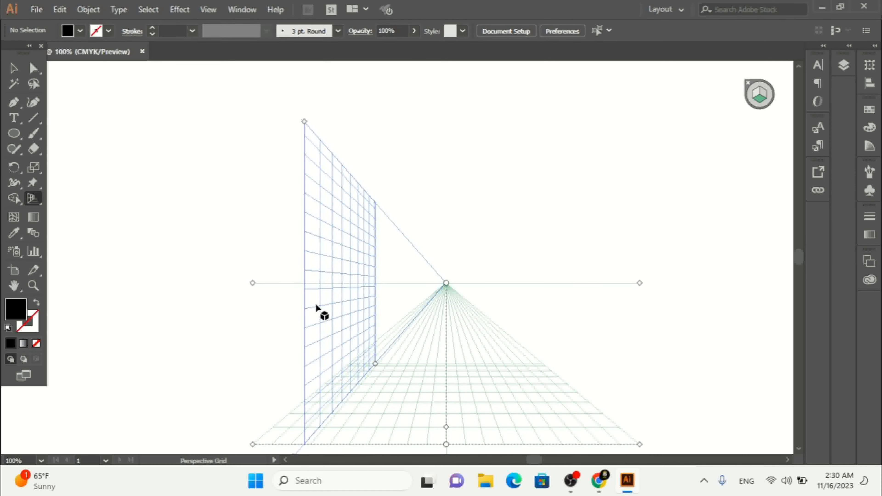
# Switch the one-point grid back to the two-point preset [2P-Normal View].
pyautogui.click(207, 10)
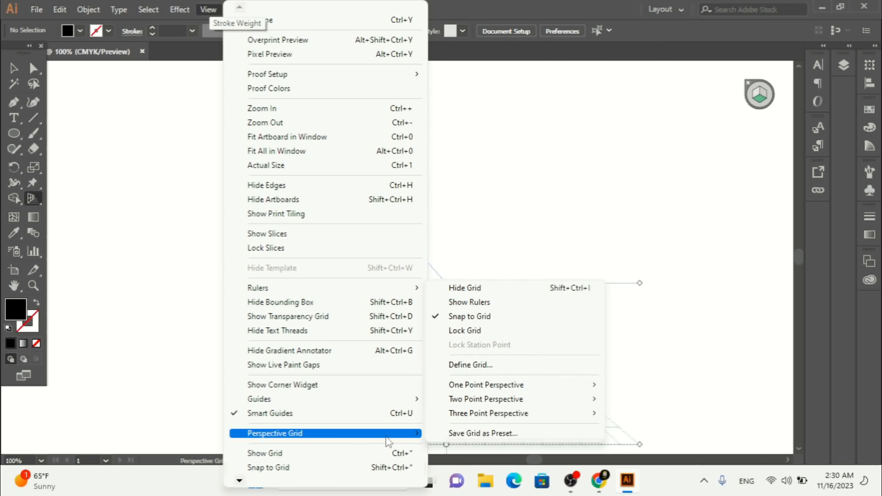
pyautogui.moveTo(534, 399)
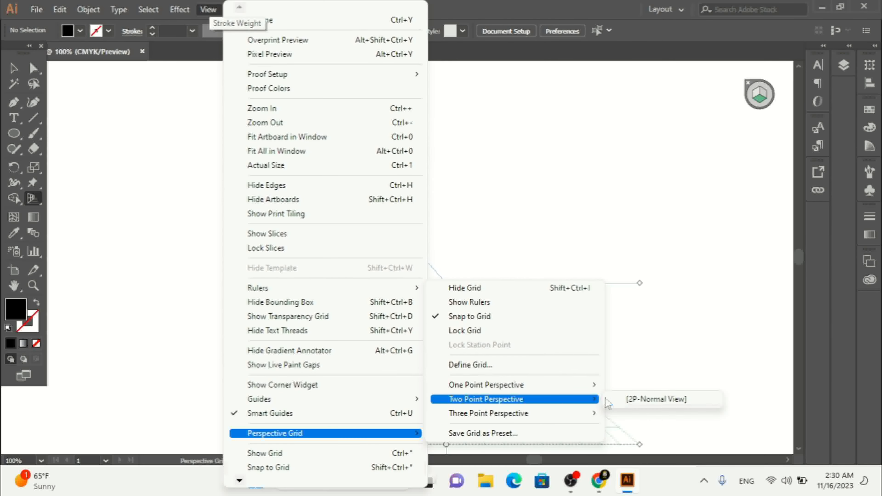
pyautogui.click(627, 400)
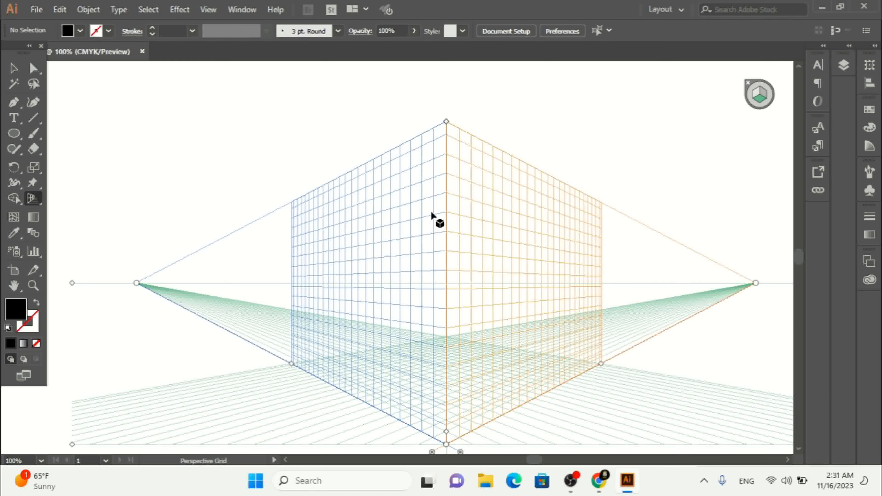
# Switch the perspective grid to the three-point preset [3P-Normal View].
pyautogui.click(759, 107)
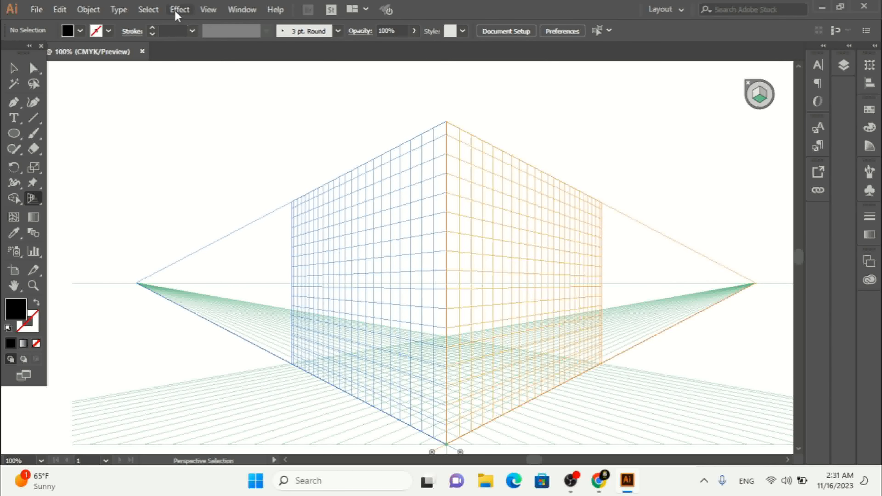
pyautogui.click(208, 9)
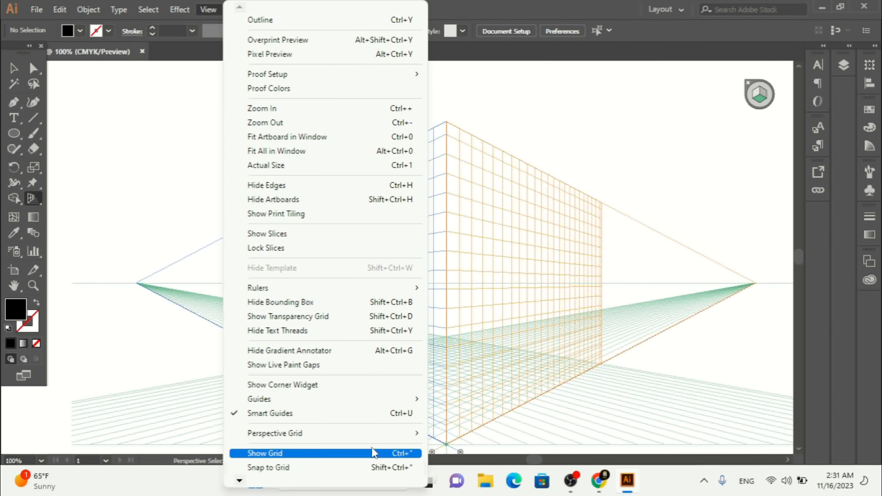
pyautogui.moveTo(386, 442)
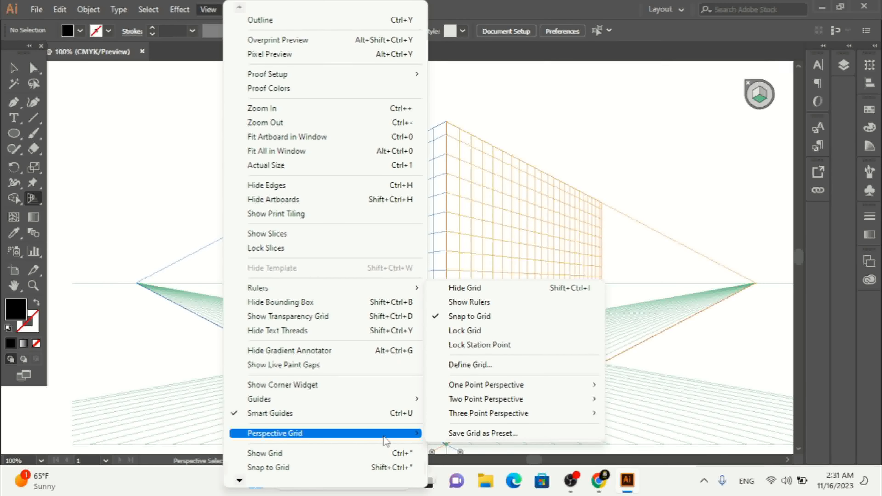
pyautogui.moveTo(513, 422)
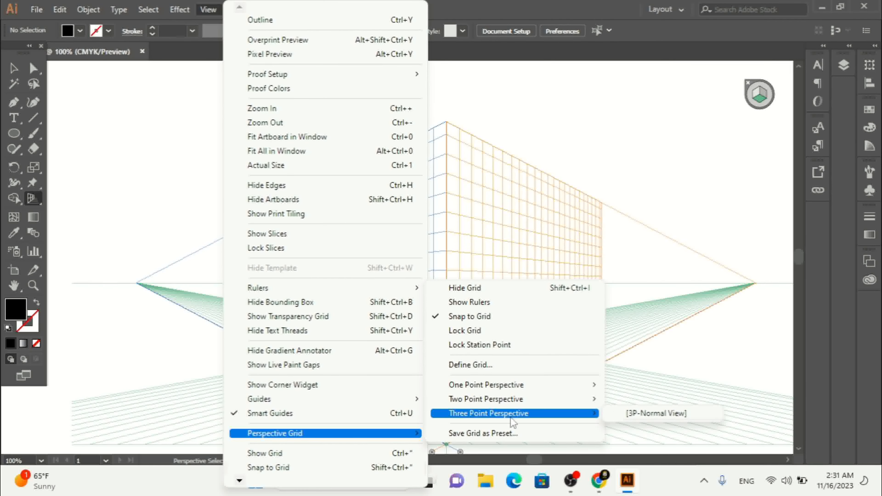
pyautogui.click(639, 414)
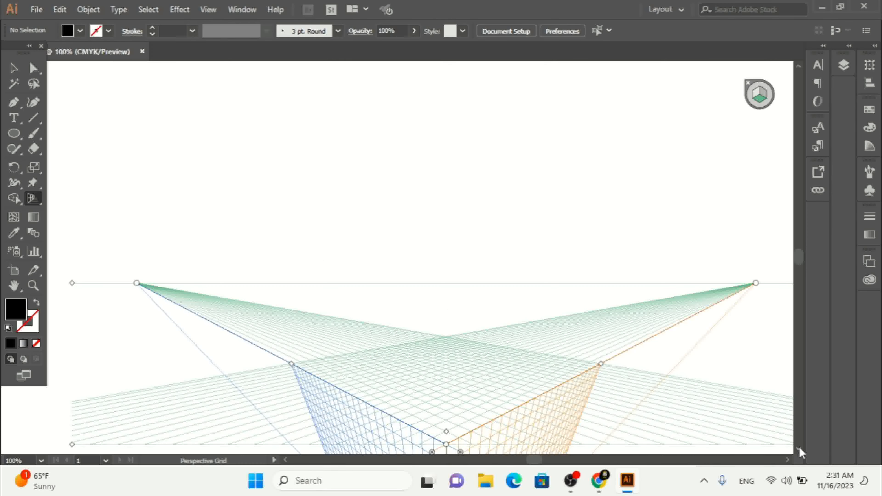
pyautogui.scroll(-5, 800, 452)
pyautogui.scroll(-1, 450, 331)
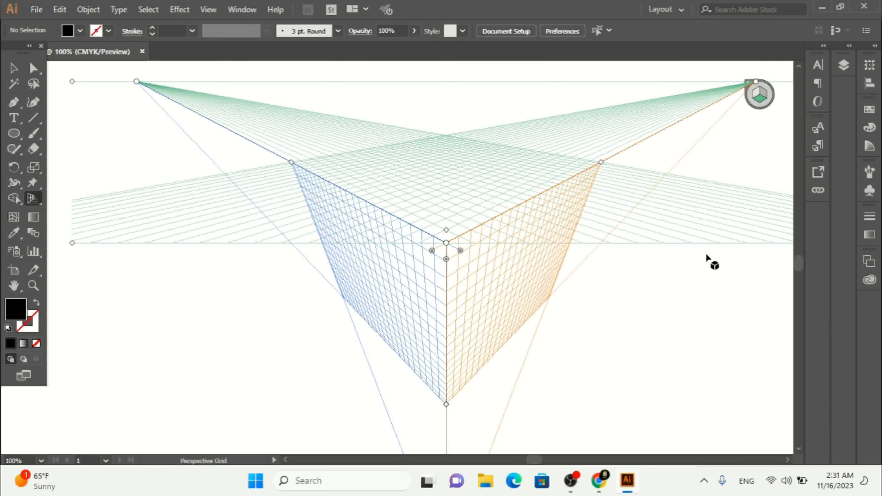
# Return the perspective grid to the two-point preset [2P-Normal View].
pyautogui.click(184, 10)
pyautogui.click(179, 9)
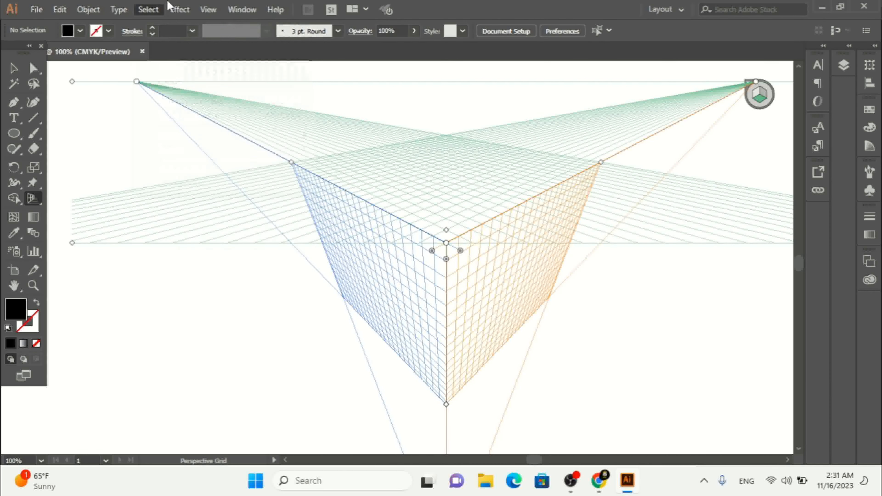
pyautogui.click(208, 10)
pyautogui.moveTo(400, 439)
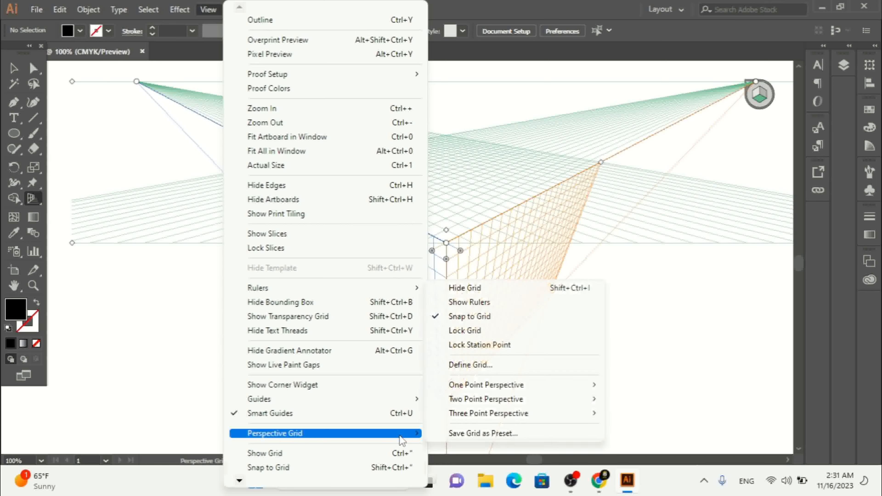
pyautogui.moveTo(540, 403)
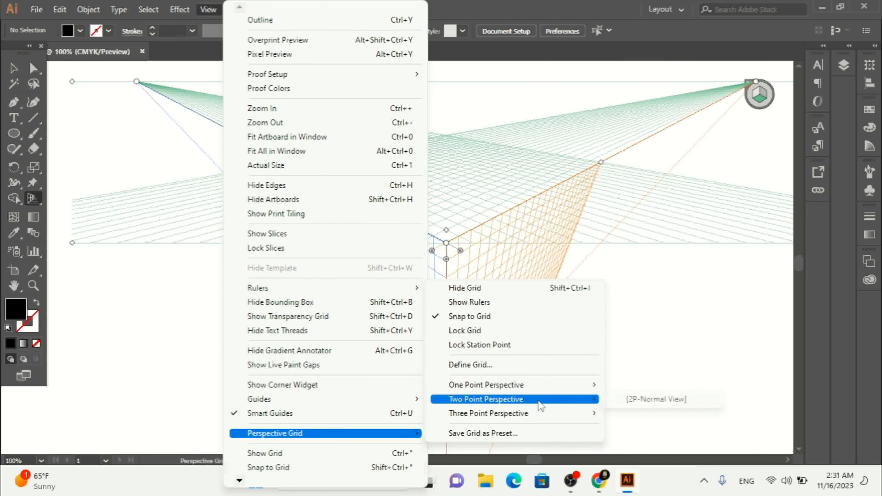
pyautogui.click(651, 406)
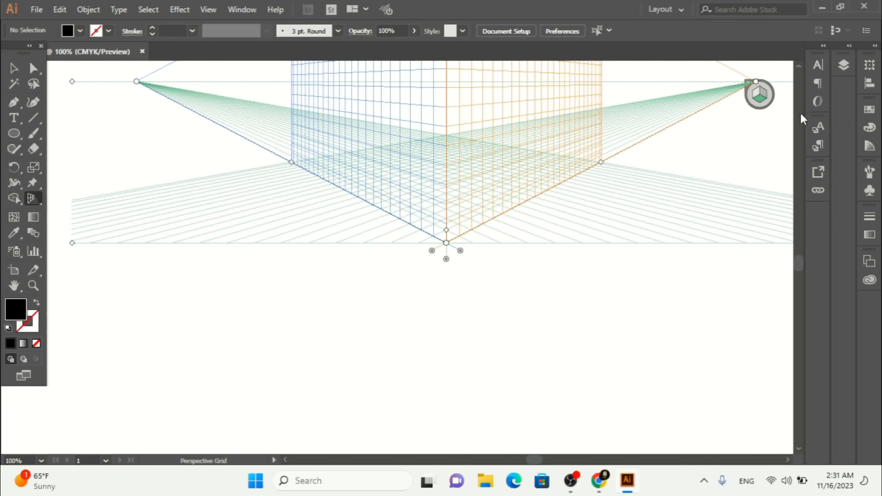
pyautogui.scroll(5, 799, 69)
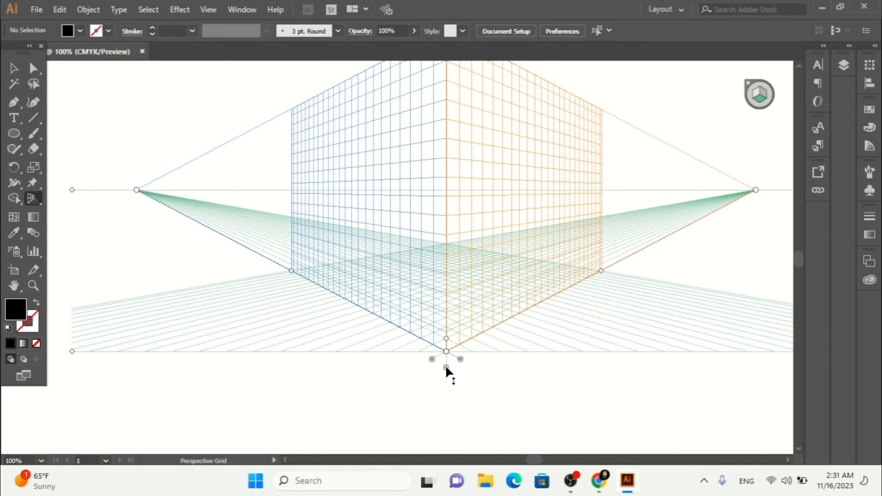
# Try lowering the horizontal grid plane, raising it just above the horizon line, and returning it to ground level.
pyautogui.moveTo(445, 368); pyautogui.dragTo(446, 437)
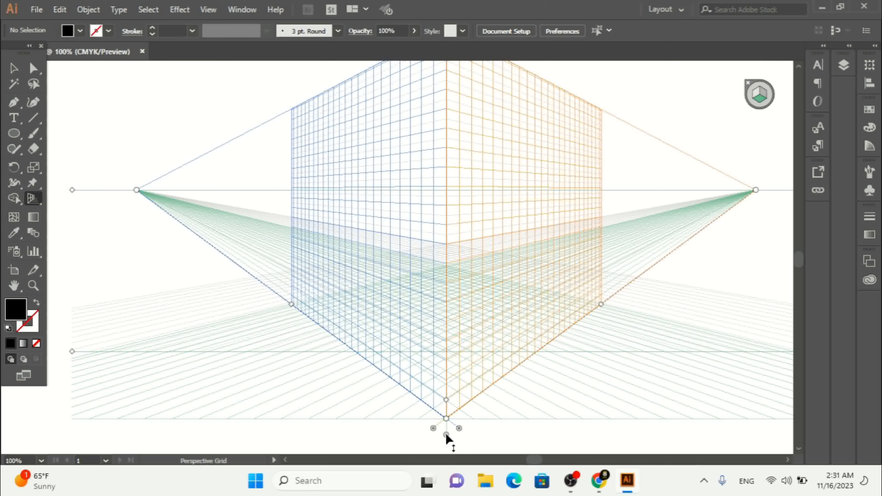
pyautogui.moveTo(446, 438); pyautogui.dragTo(453, 197)
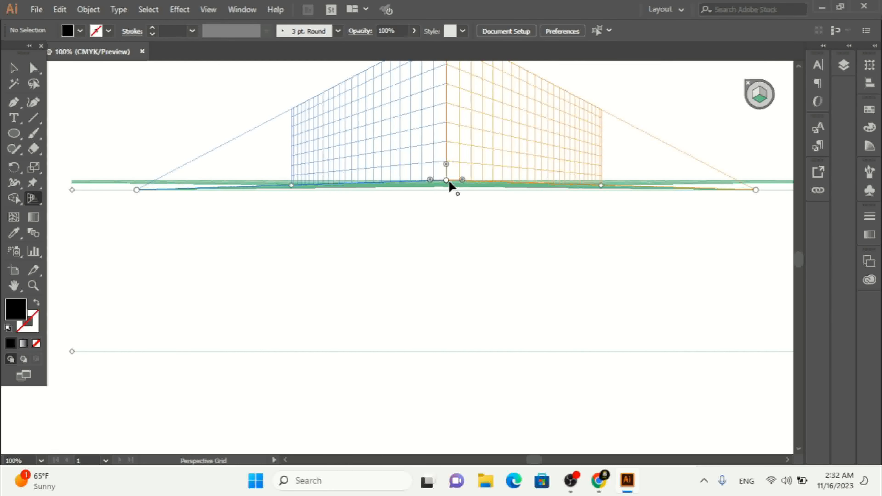
pyautogui.moveTo(449, 183); pyautogui.dragTo(455, 322)
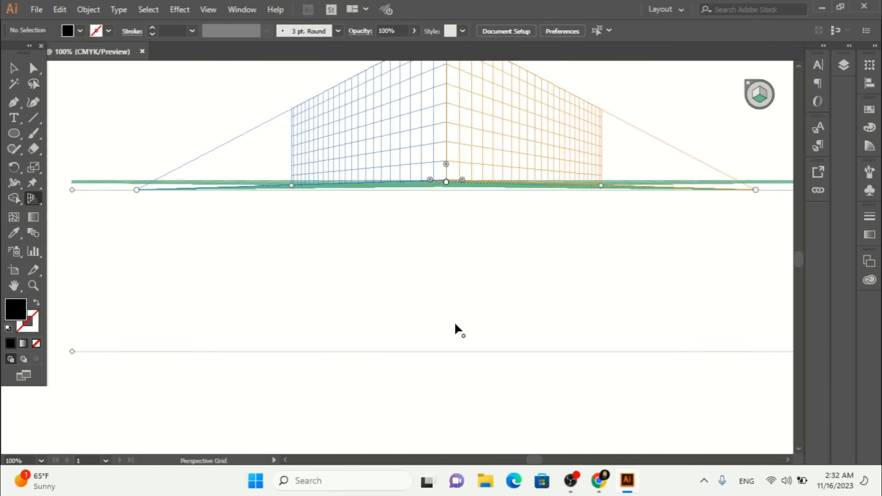
pyautogui.moveTo(446, 168); pyautogui.dragTo(451, 289)
pyautogui.moveTo(451, 288); pyautogui.dragTo(458, 337)
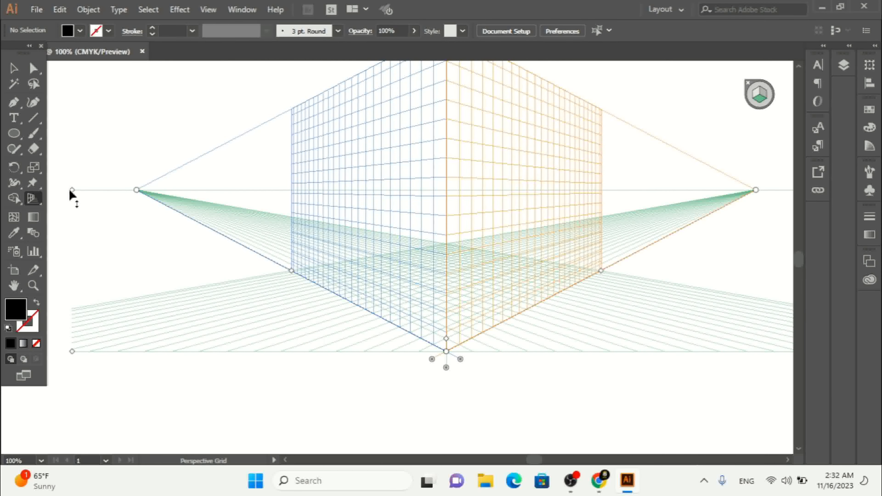
# Slightly adjust the horizon level of the two-point perspective grid.
pyautogui.moveTo(129, 195); pyautogui.dragTo(99, 192)
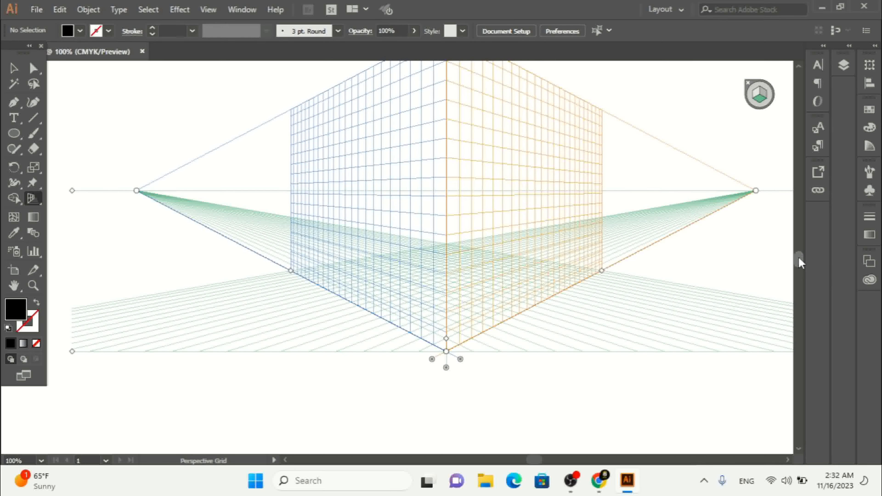
pyautogui.scroll(3, 799, 253)
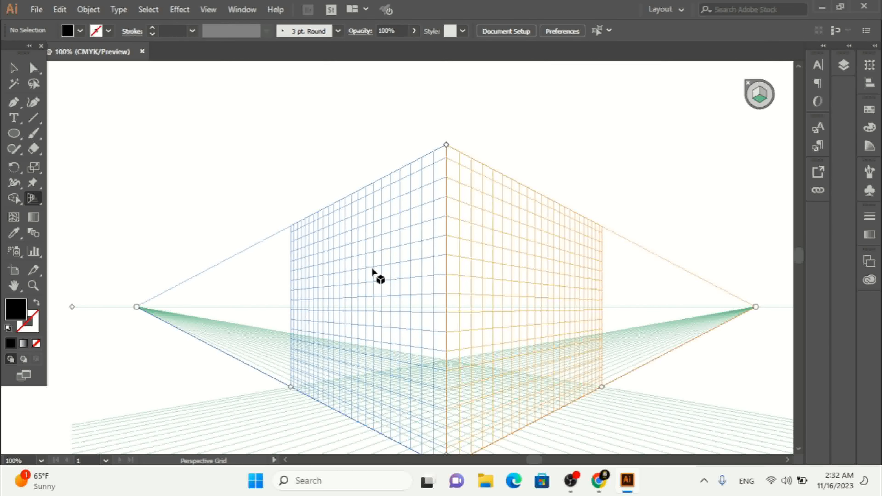
# Hide the perspective grid and turn off Show Active Plane Widget in the Perspective Grid Options.
pyautogui.click(758, 95)
pyautogui.click(747, 84)
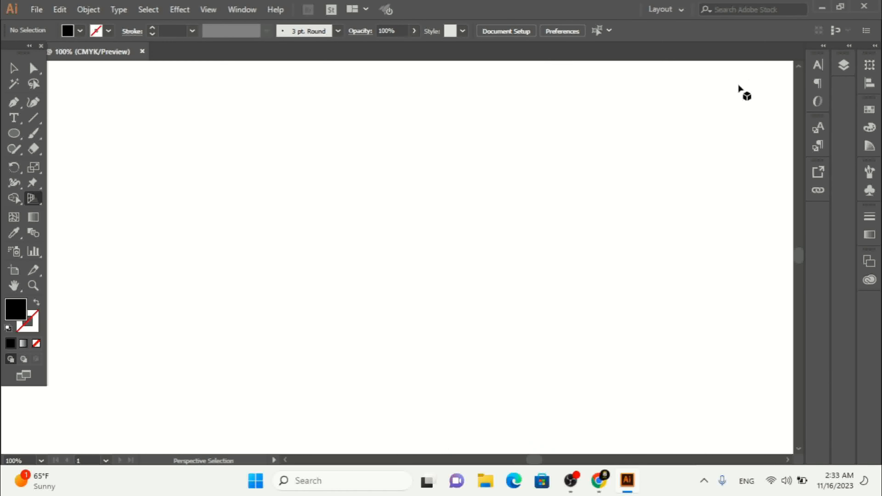
pyautogui.doubleClick(33, 198)
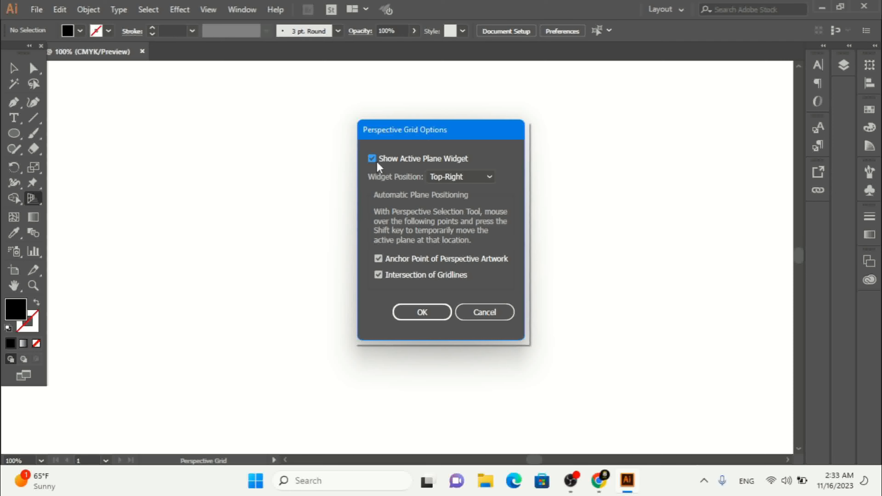
pyautogui.click(378, 166)
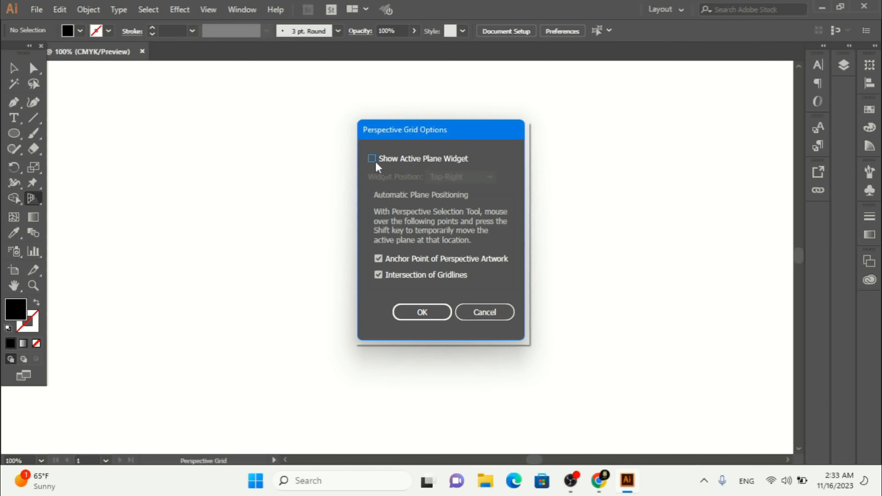
pyautogui.click(425, 314)
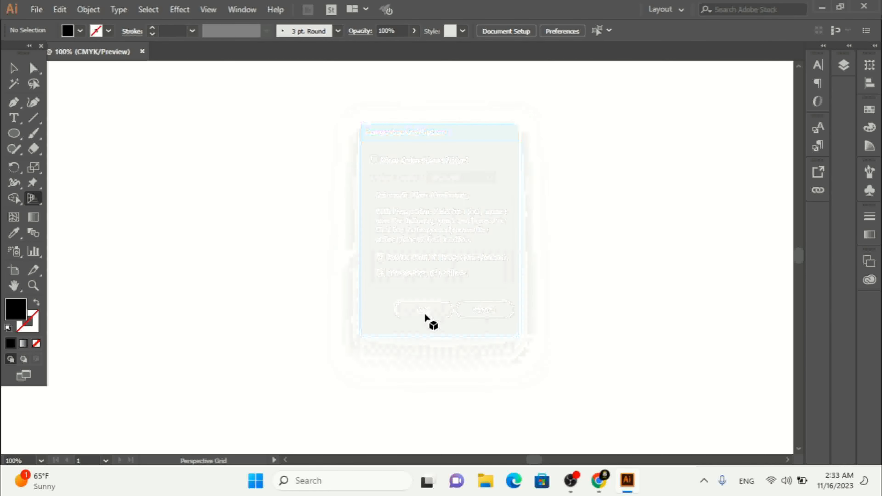
# Display the perspective grid again with the Perspective Grid tool, viewing the document at 33.33%.
pyautogui.hotkey('ctrl', '-')
pyautogui.hotkey('ctrl', '-')
pyautogui.hotkey('ctrl', '-')
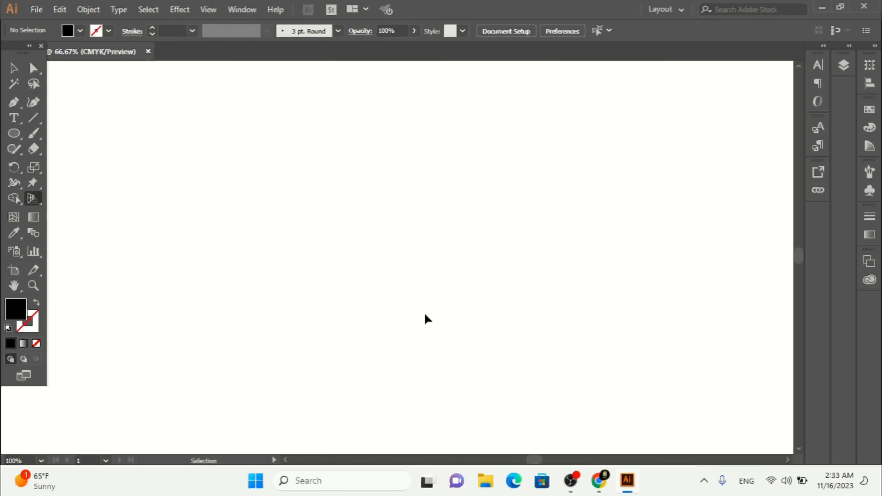
pyautogui.moveTo(32, 200); pyautogui.dragTo(83, 212)
pyautogui.moveTo(32, 200); pyautogui.dragTo(61, 207)
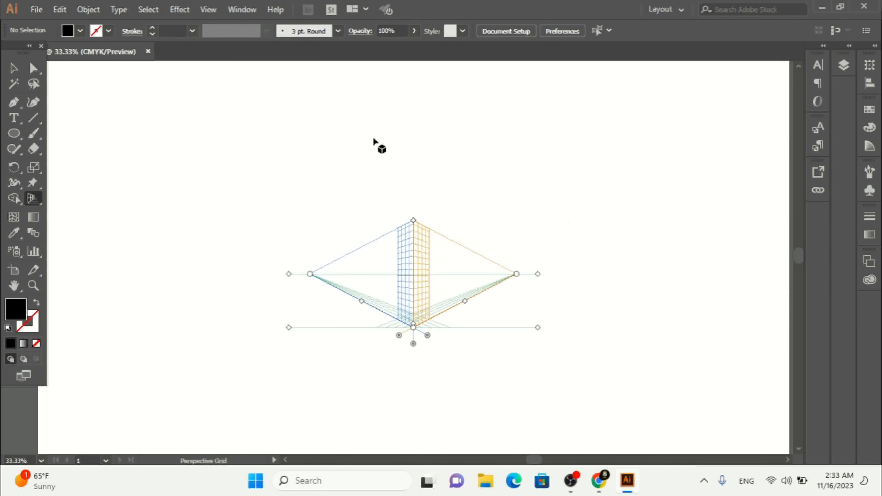
# Turn on Show Active Plane Widget with the widget position set to Top-Right.
pyautogui.doubleClick(34, 198)
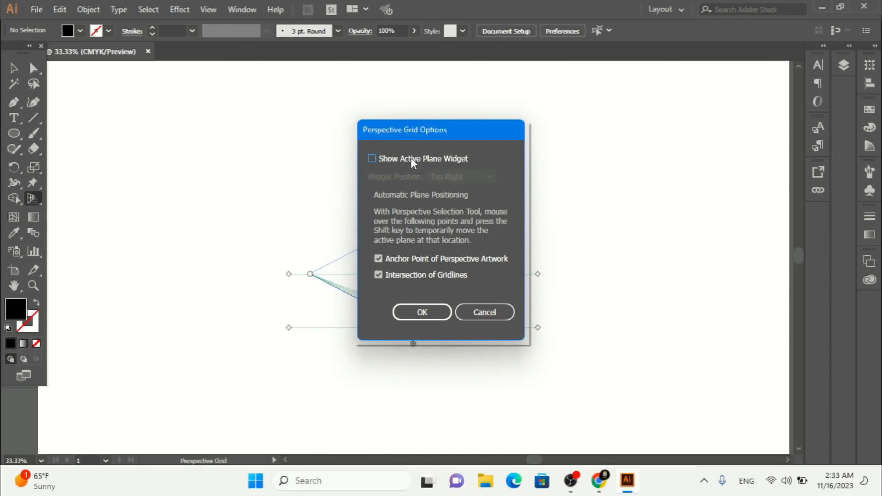
pyautogui.click(396, 159)
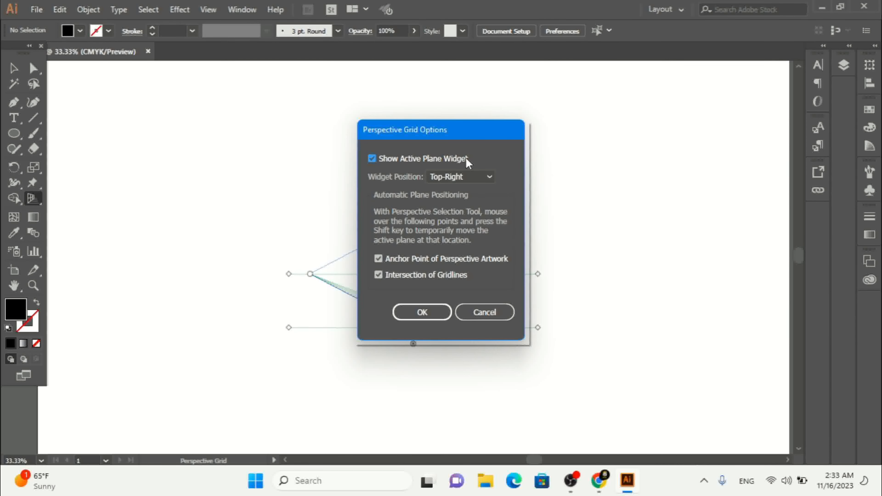
pyautogui.click(486, 177)
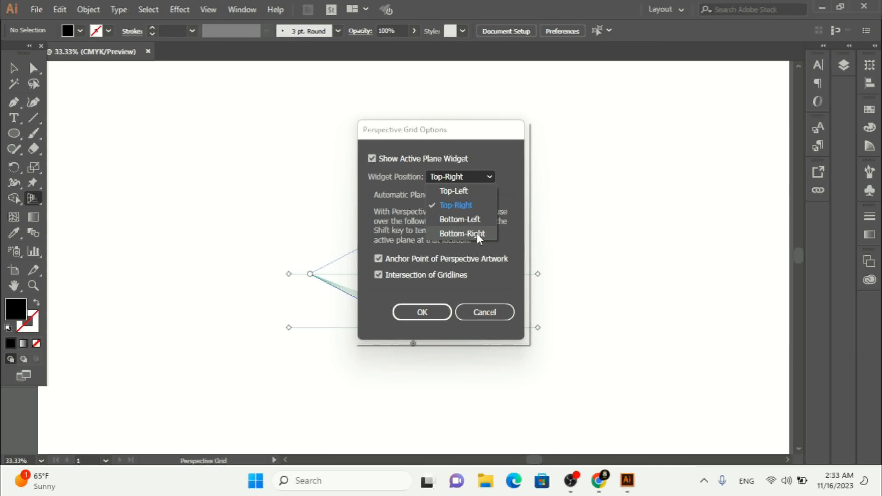
pyautogui.click(457, 205)
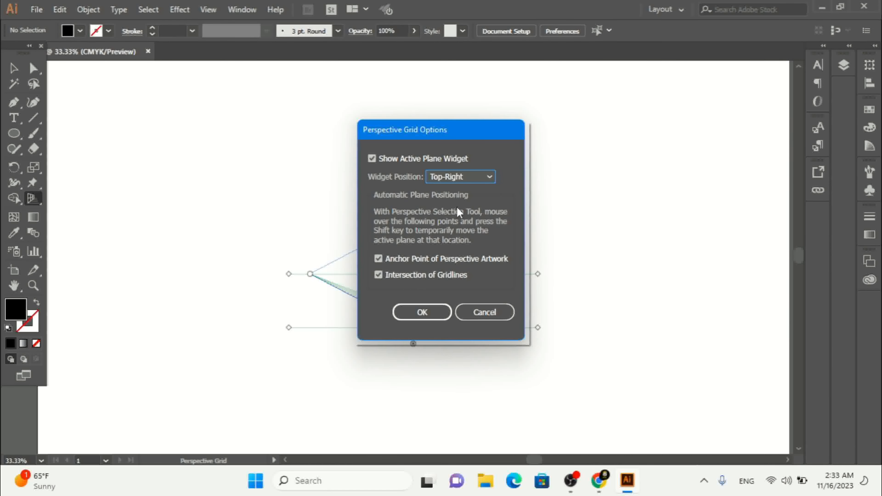
pyautogui.click(414, 312)
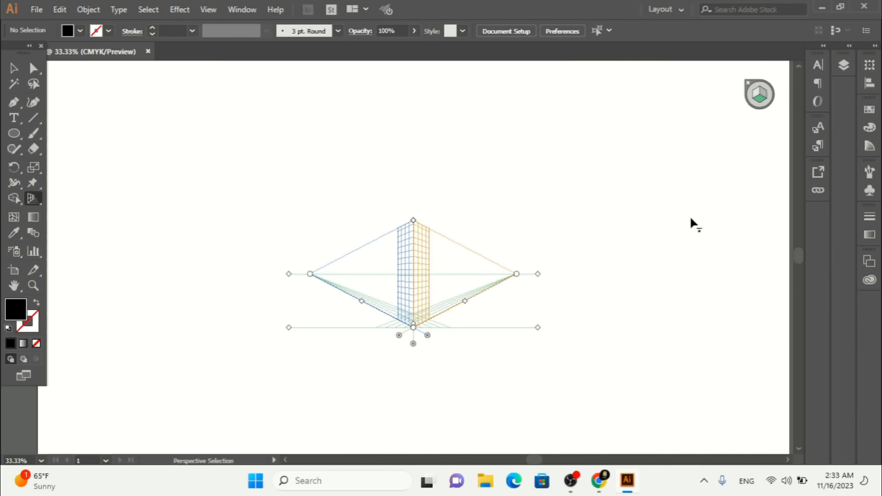
# Make the left grid plane active and draw a rectangle on it reaching the grid's central vertical edge.
pyautogui.hotkey('ctrl', '1')
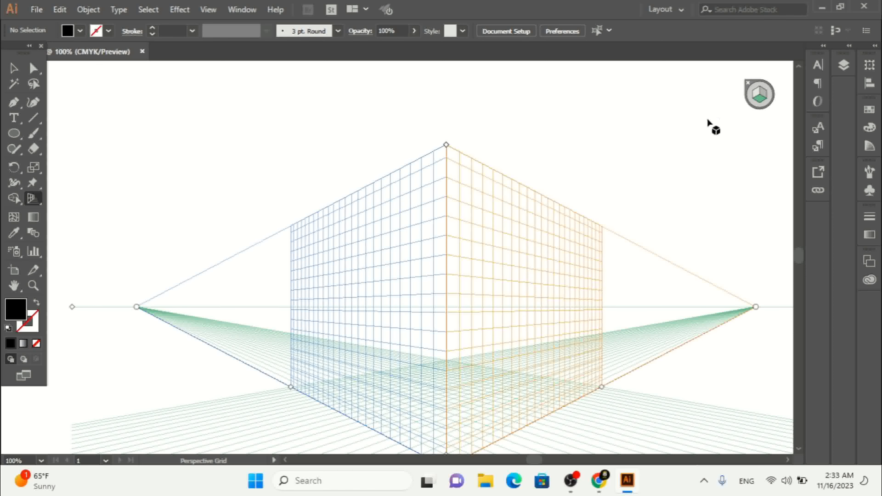
pyautogui.click(750, 93)
pyautogui.click(11, 136)
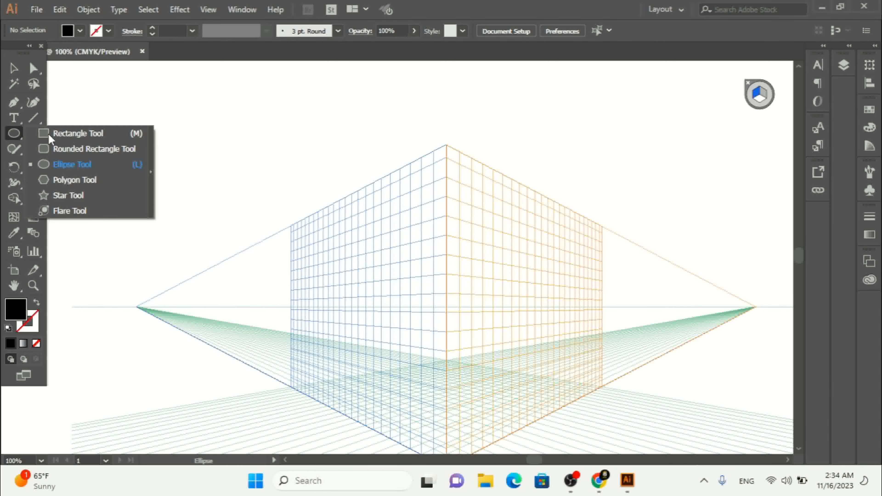
pyautogui.click(78, 134)
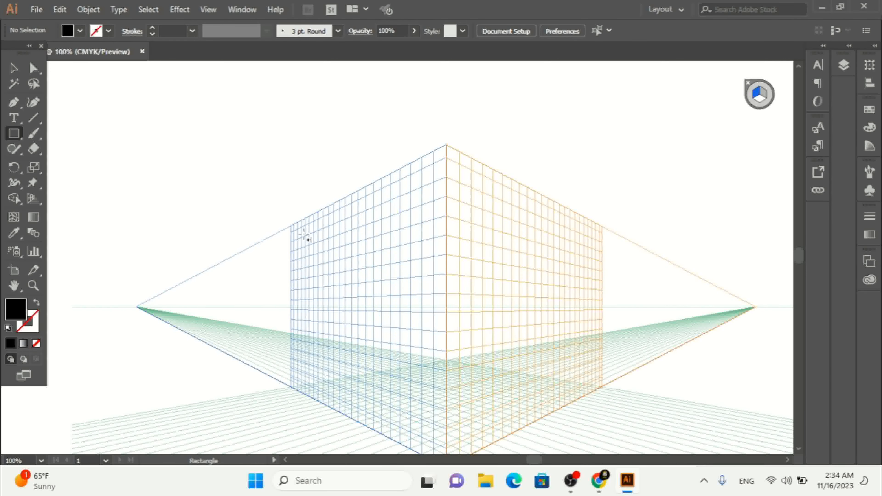
pyautogui.moveTo(304, 237); pyautogui.dragTo(447, 373)
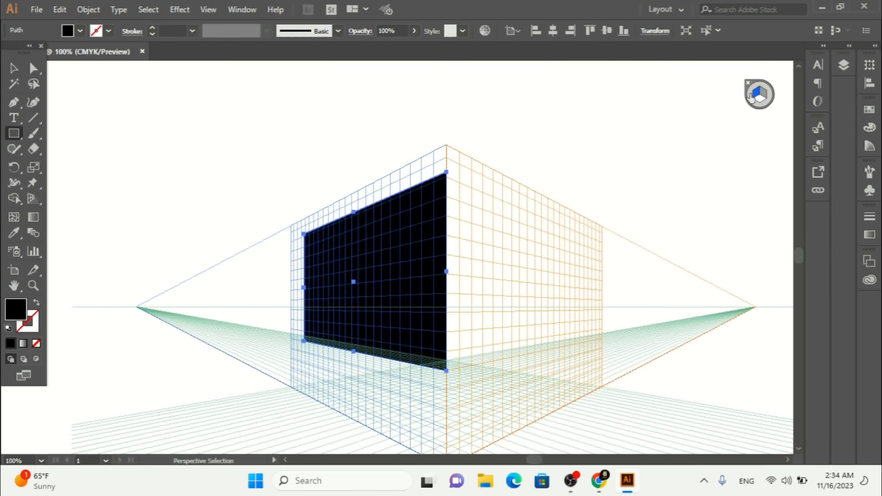
# Change the fill of the rectangle on the left plane to medium blue.
pyautogui.click(79, 32)
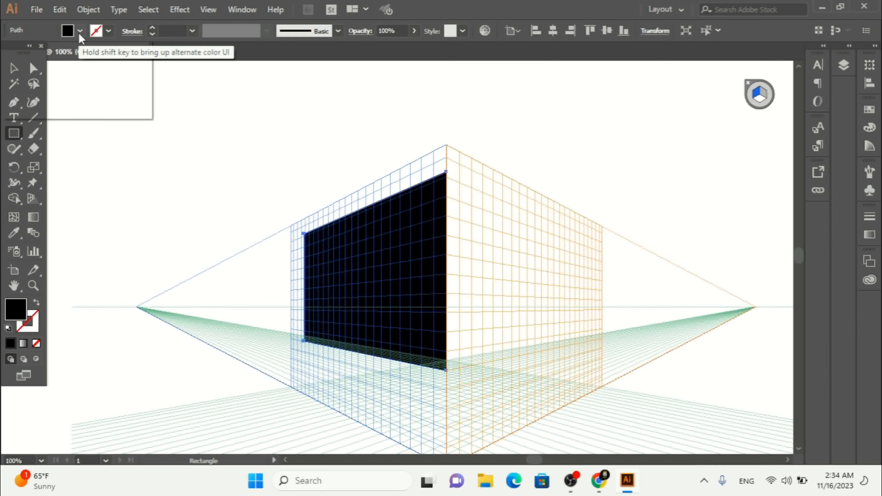
pyautogui.click(81, 63)
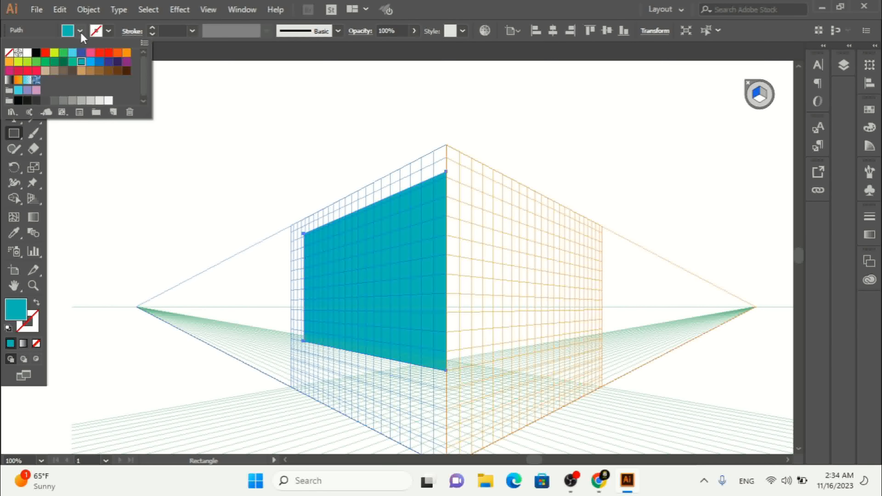
pyautogui.click(99, 62)
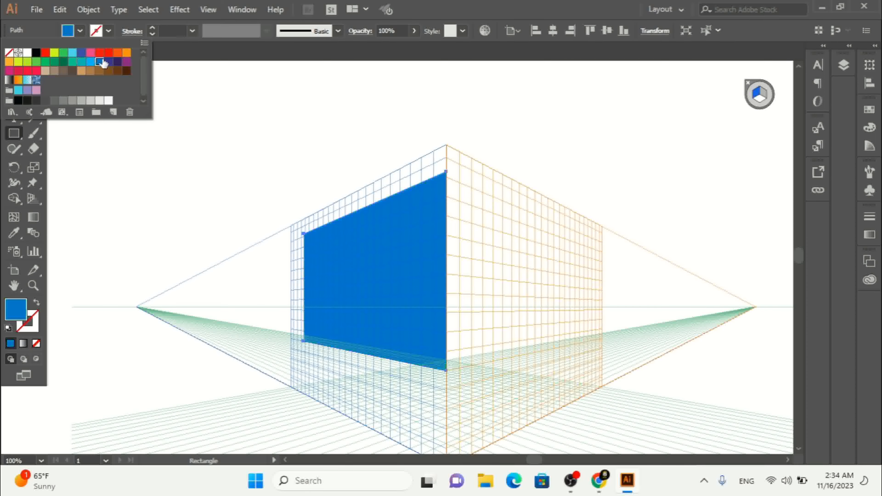
pyautogui.click(81, 32)
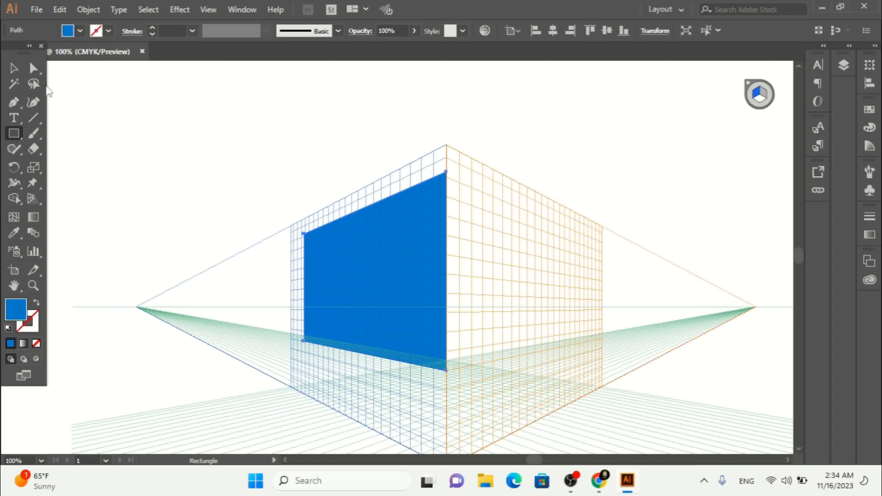
# Try widening the blue rectangle outward with the regular Selection tool, and undo the stretch.
pyautogui.click(13, 68)
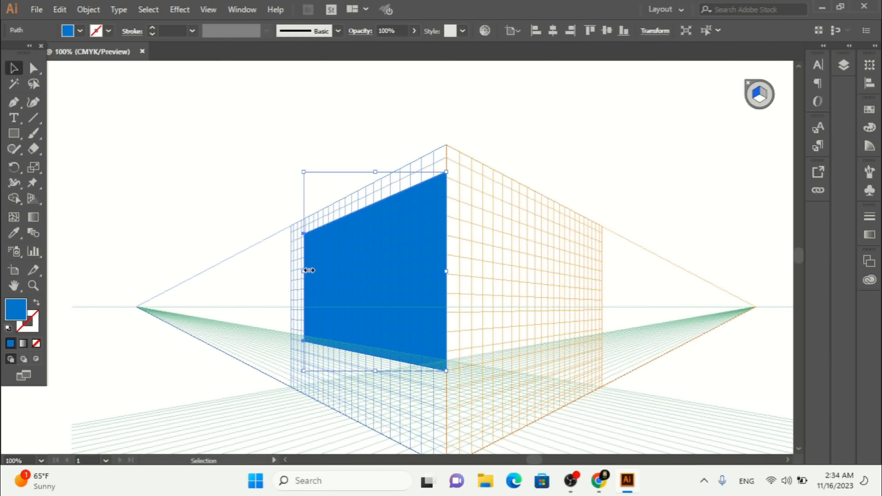
pyautogui.moveTo(307, 273); pyautogui.dragTo(203, 272)
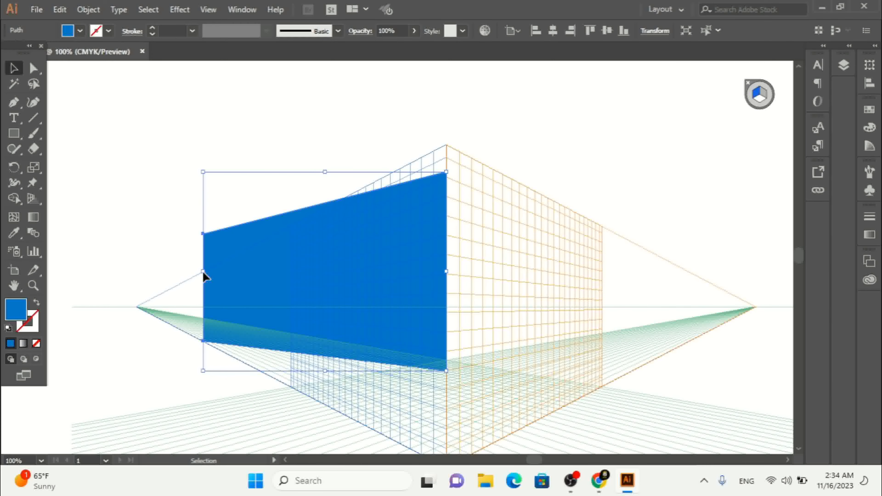
pyautogui.press('ctrl')
pyautogui.hotkey('ctrl', 'z')
pyautogui.hotkey('ctrl', 'z')
pyautogui.hotkey('ctrl', 'z')
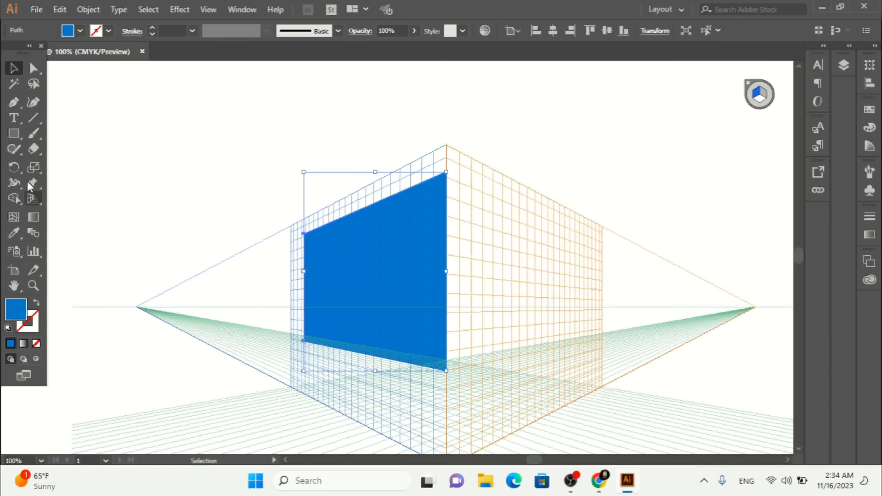
# Use the Perspective Selection tool to stretch the blue rectangle to the left vanishing point and the full height of the grid's central edge.
pyautogui.click(33, 199)
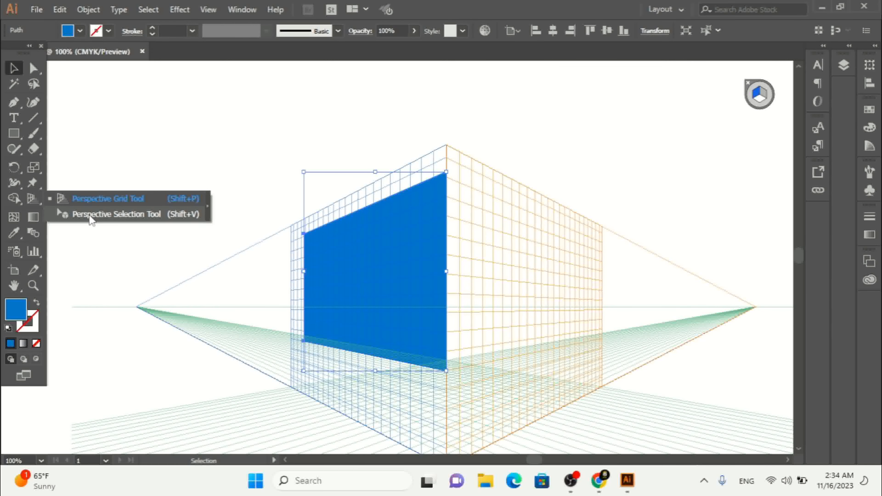
pyautogui.click(131, 214)
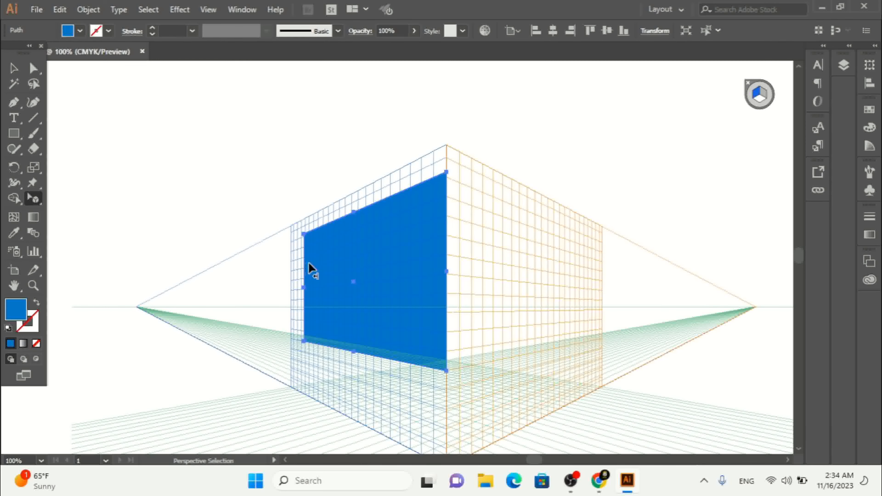
pyautogui.moveTo(304, 289); pyautogui.dragTo(364, 320)
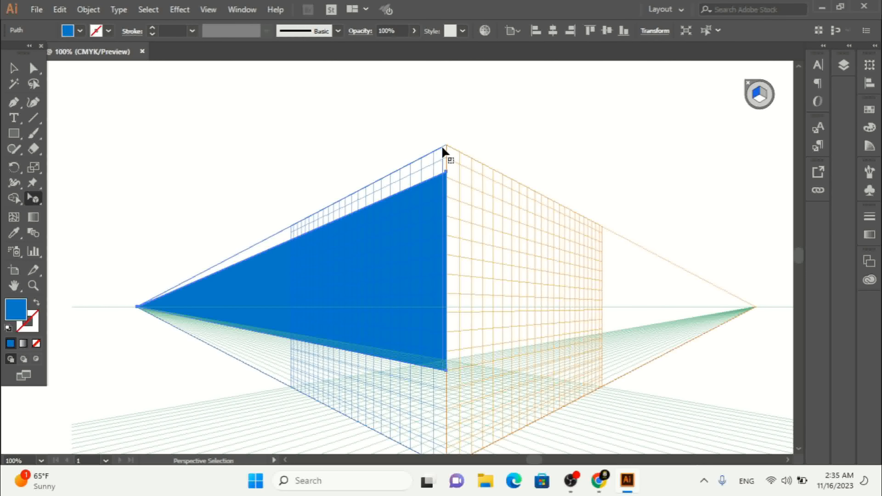
pyautogui.moveTo(447, 147); pyautogui.dragTo(446, 146)
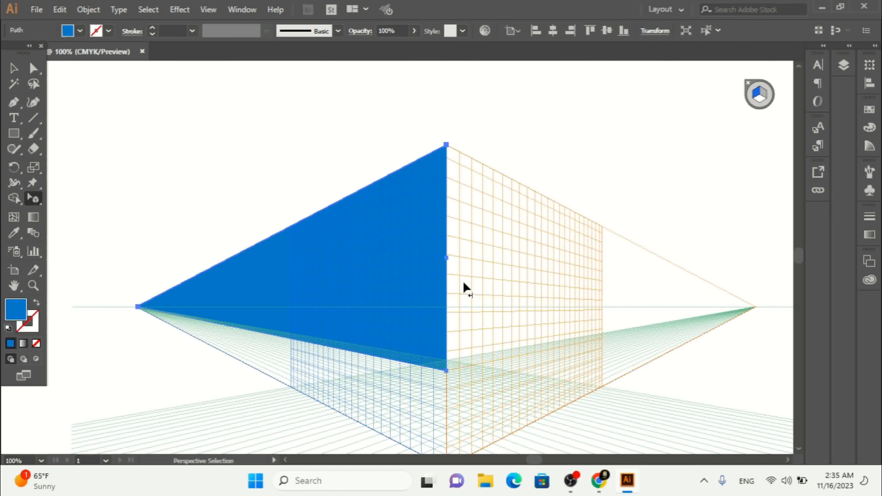
pyautogui.moveTo(447, 371); pyautogui.dragTo(447, 421)
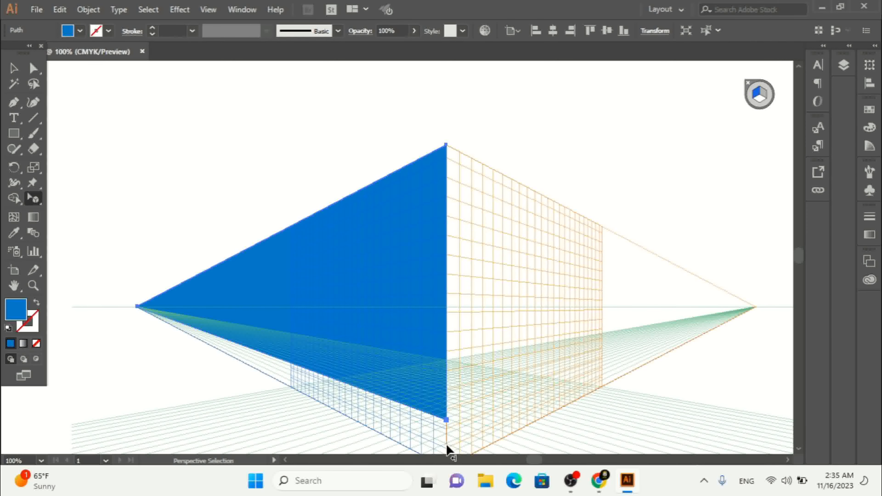
pyautogui.scroll(-2, 448, 451)
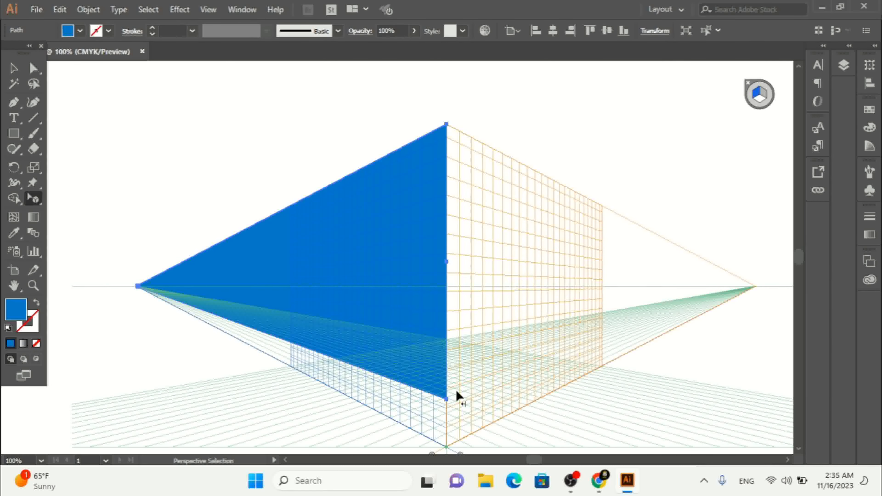
pyautogui.moveTo(448, 403); pyautogui.dragTo(447, 449)
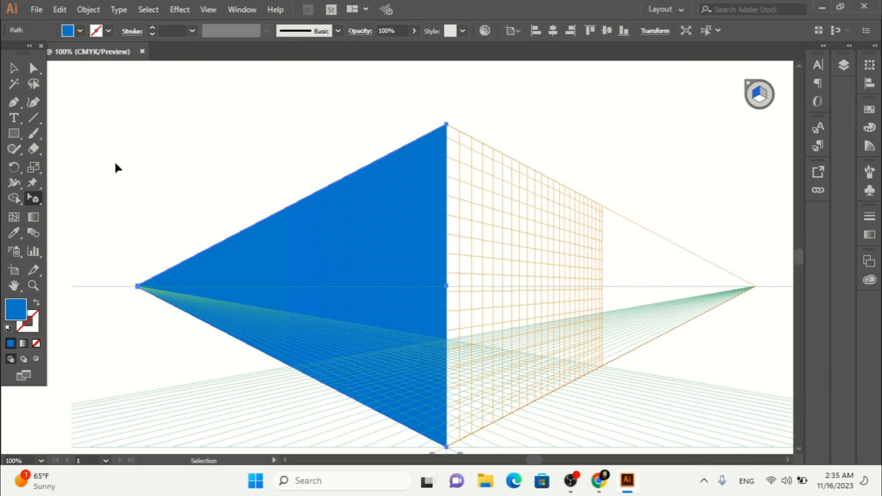
# Undo the blue rectangle's last stretch along the central edge, and draw another rectangle on the horizontal ground plane.
pyautogui.hotkey('ctrl', 'z')
pyautogui.hotkey('ctrl', 'z')
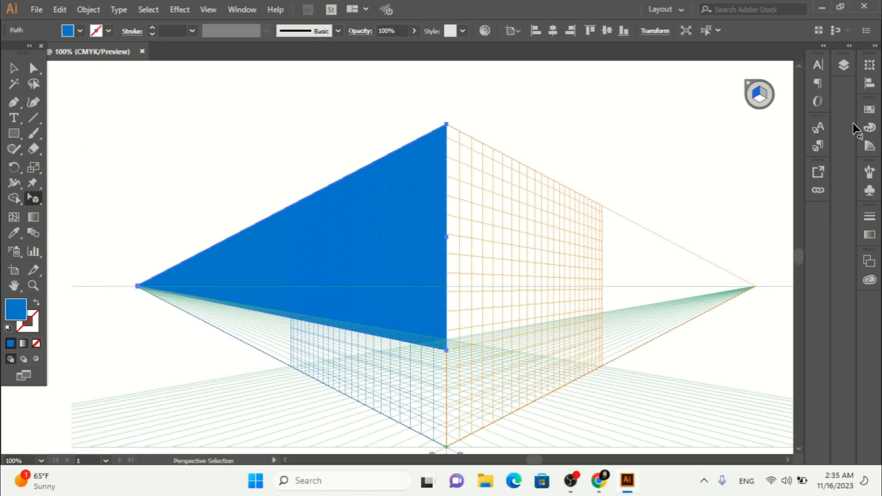
pyautogui.click(760, 103)
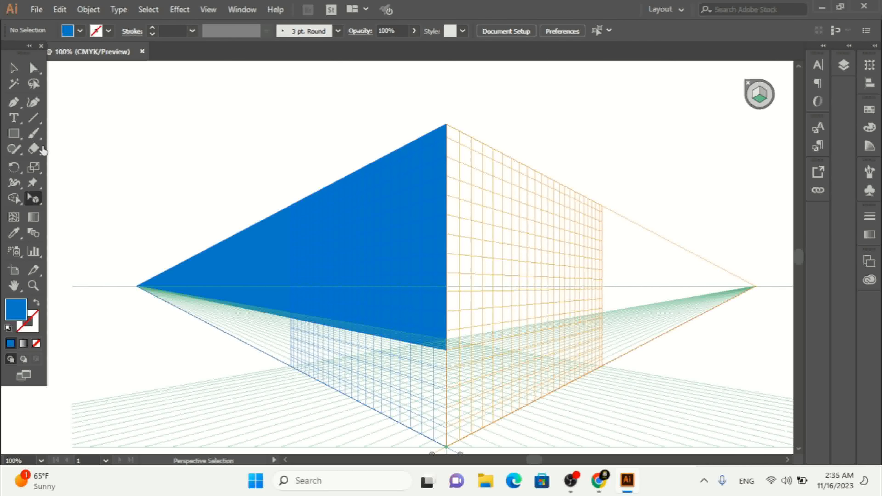
pyautogui.click(15, 135)
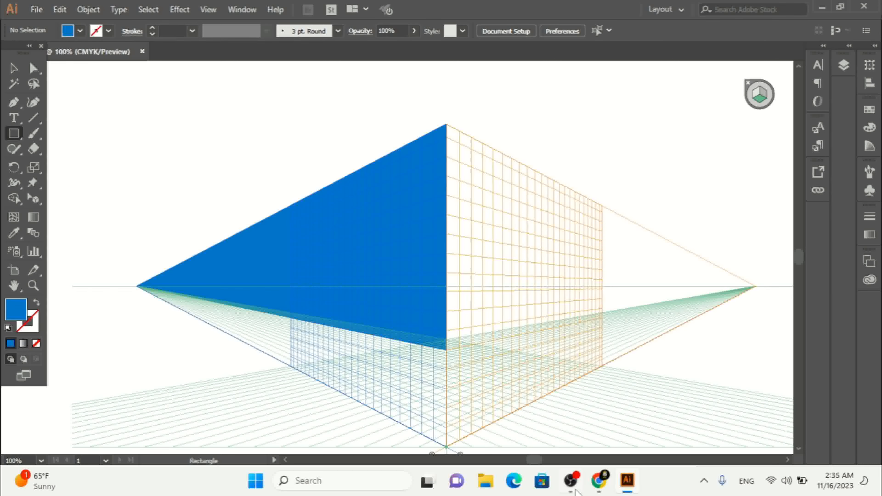
pyautogui.moveTo(357, 364); pyautogui.dragTo(597, 368)
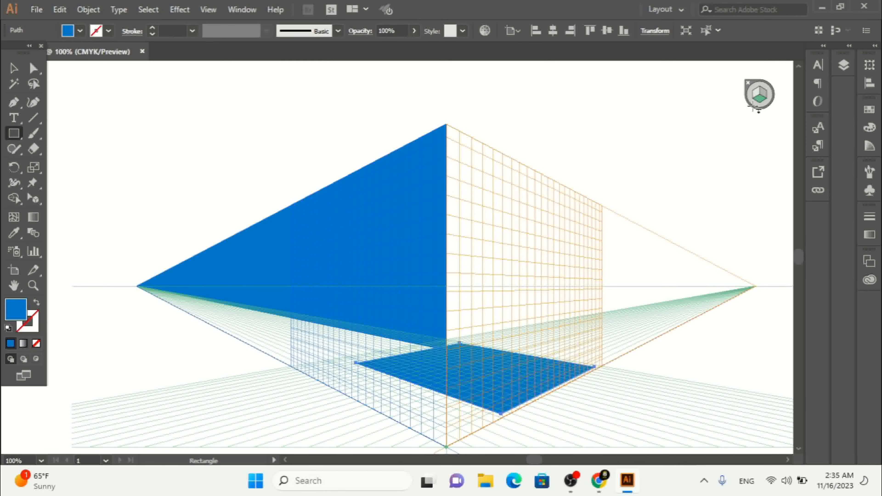
# Try a rectangle on the right grid plane from the central edge almost to the vanishing point, and undo both new rectangles.
pyautogui.click(765, 96)
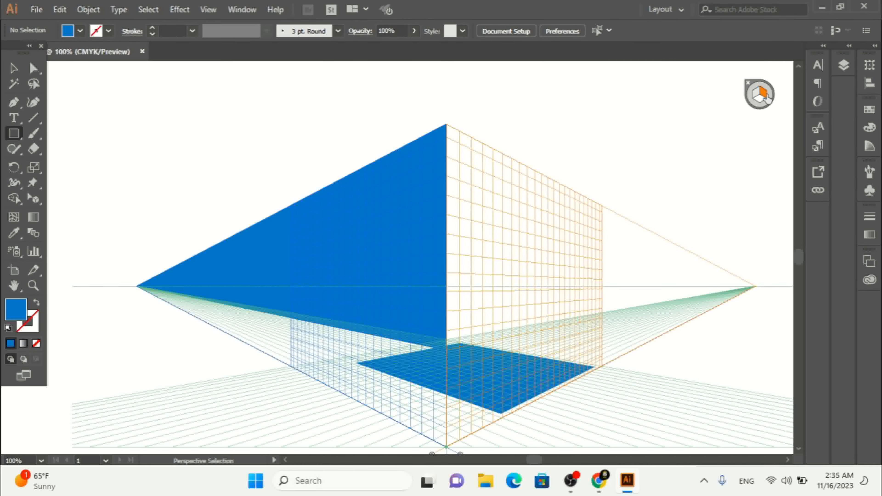
pyautogui.moveTo(450, 186); pyautogui.dragTo(730, 306)
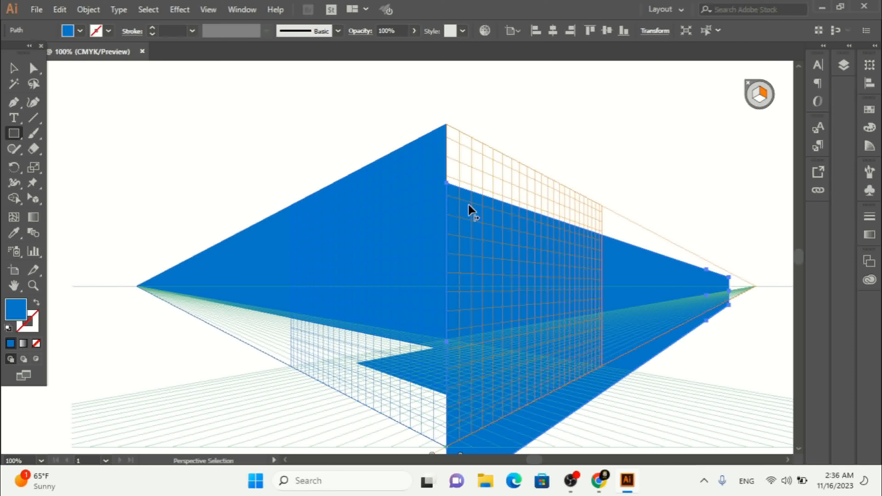
pyautogui.hotkey('ctrl', 'z')
pyautogui.hotkey('ctrl', 'z')
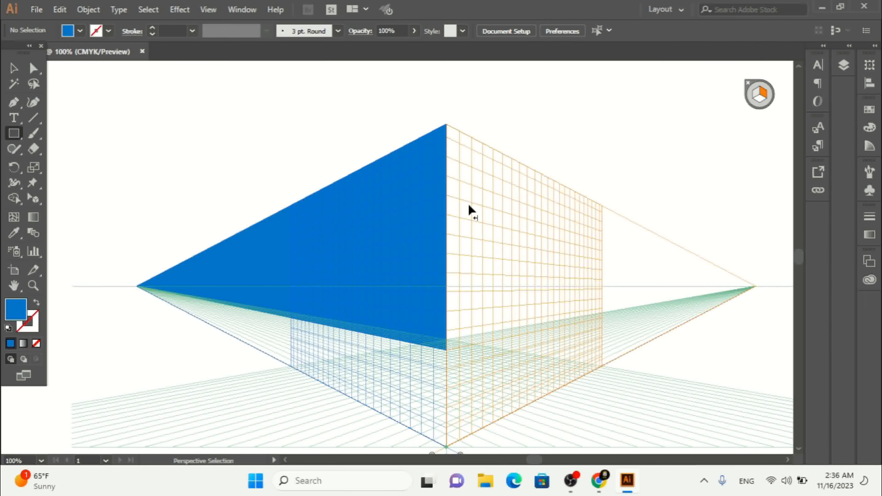
# Undo the stretches and fill changes of the left-plane rectangle back to its original size and black fill.
pyautogui.hotkey('ctrl', 'z')
pyautogui.hotkey('ctrl', 'z')
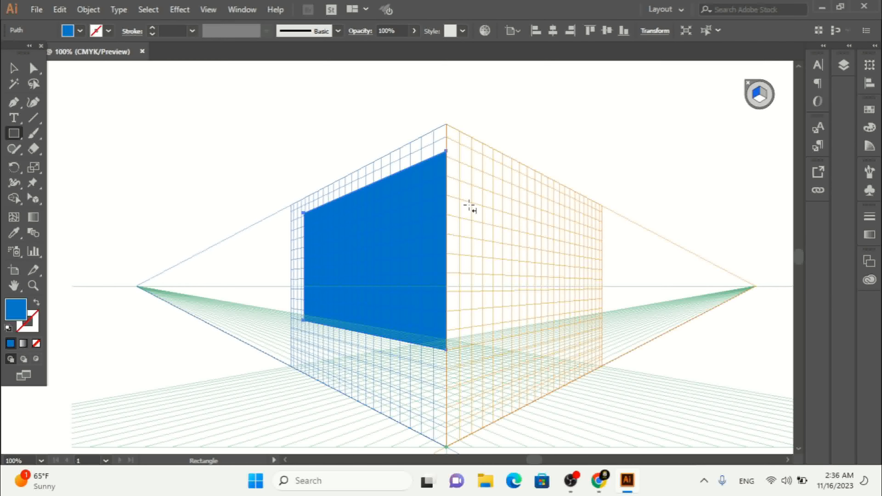
pyautogui.hotkey('ctrl', 'z')
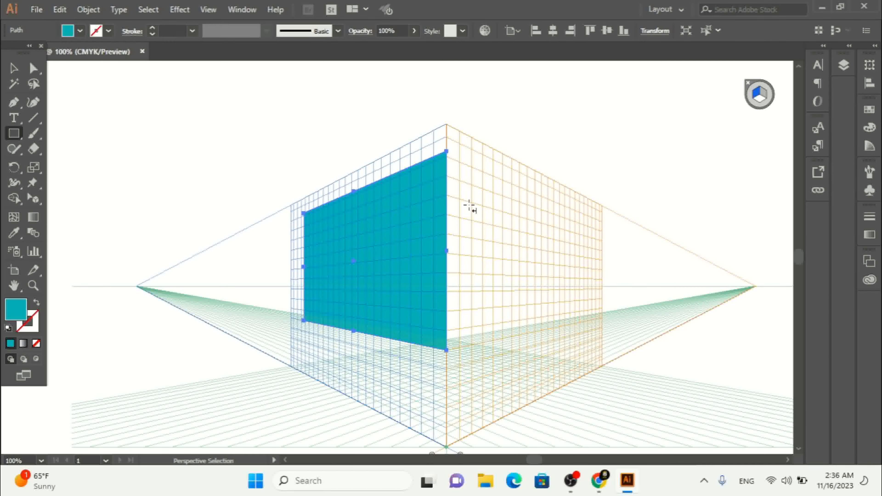
pyautogui.hotkey('ctrl', 'z')
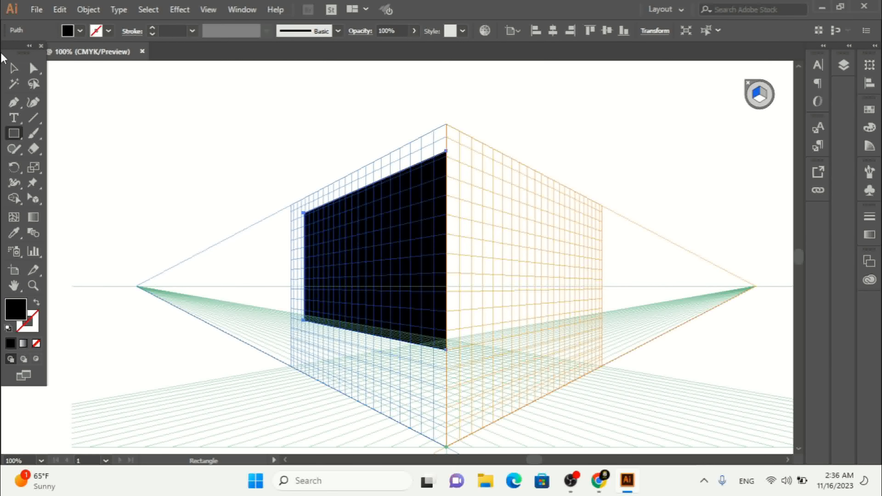
# Move the black rectangle off the grid with the regular Selection tool and delete it.
pyautogui.click(22, 69)
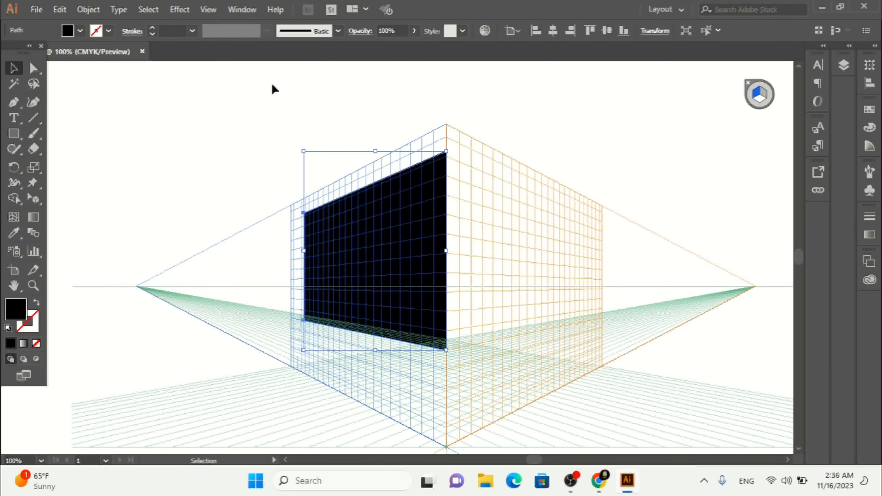
pyautogui.moveTo(310, 190); pyautogui.dragTo(104, 155)
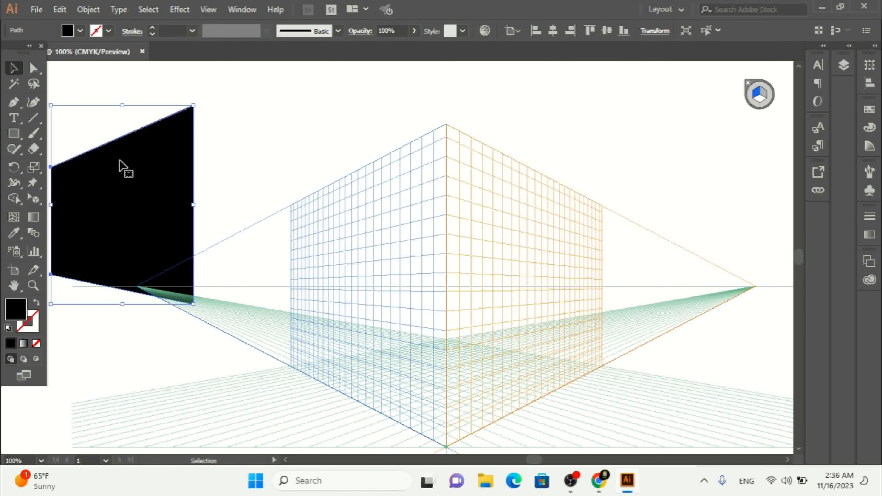
pyautogui.moveTo(164, 190); pyautogui.dragTo(162, 147)
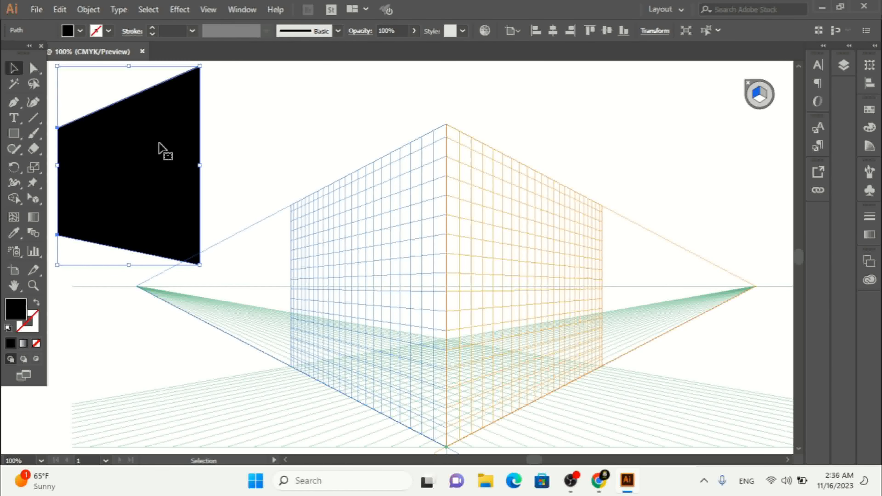
pyautogui.press('Delete')
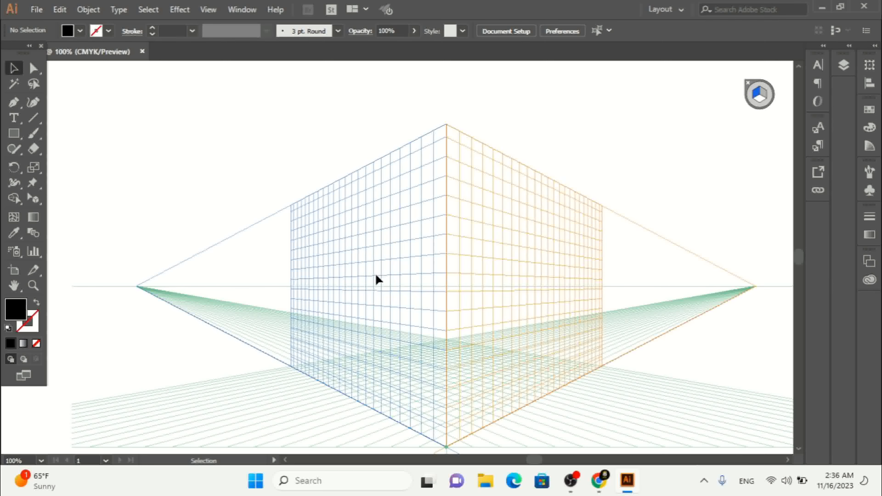
# Create the point text "Time", enlarge it to about 116 pt and place it outside the grid, above the left vanishing point.
pyautogui.click(13, 118)
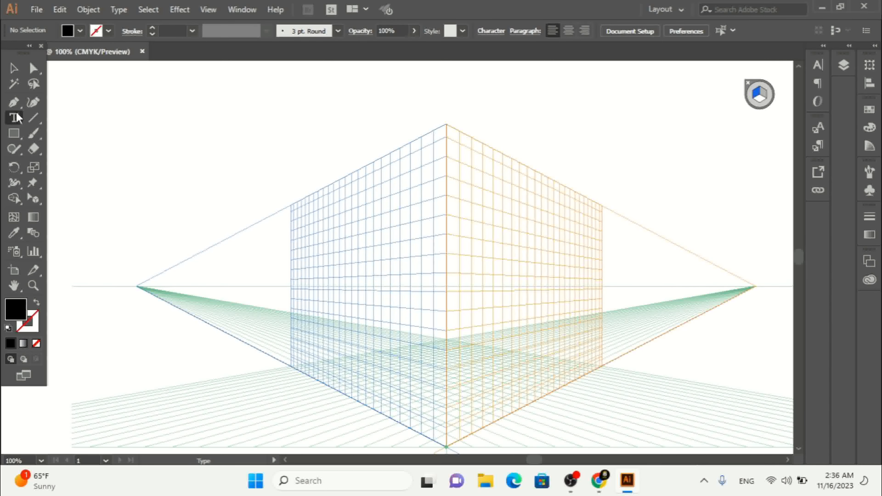
pyautogui.click(386, 217)
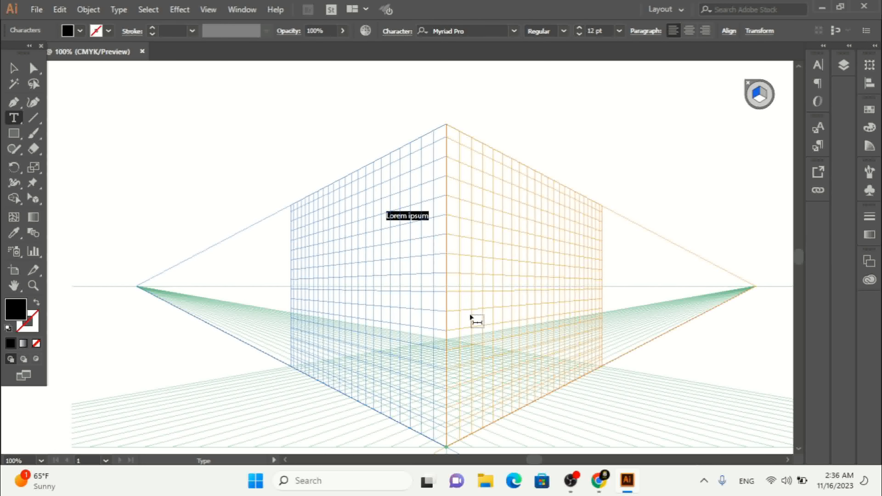
pyautogui.write('Time')
pyautogui.hotkey('ctrl', 'a')
pyautogui.click(14, 68)
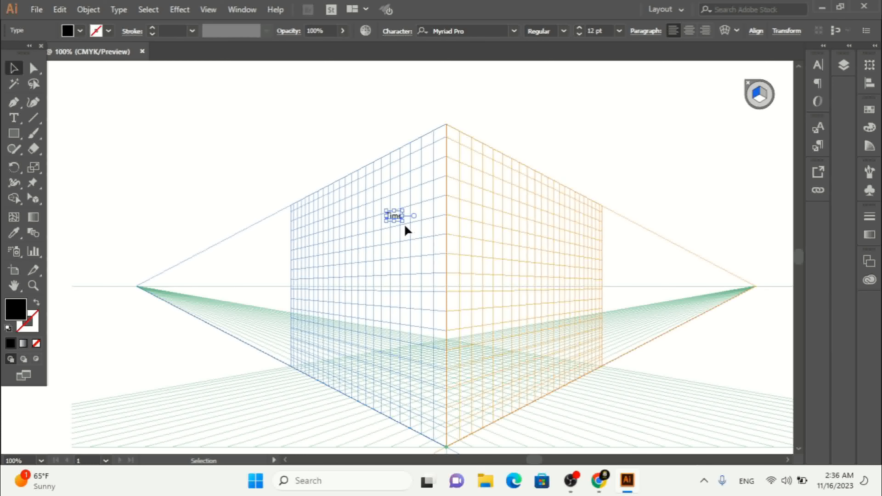
pyautogui.moveTo(402, 222); pyautogui.dragTo(193, 134)
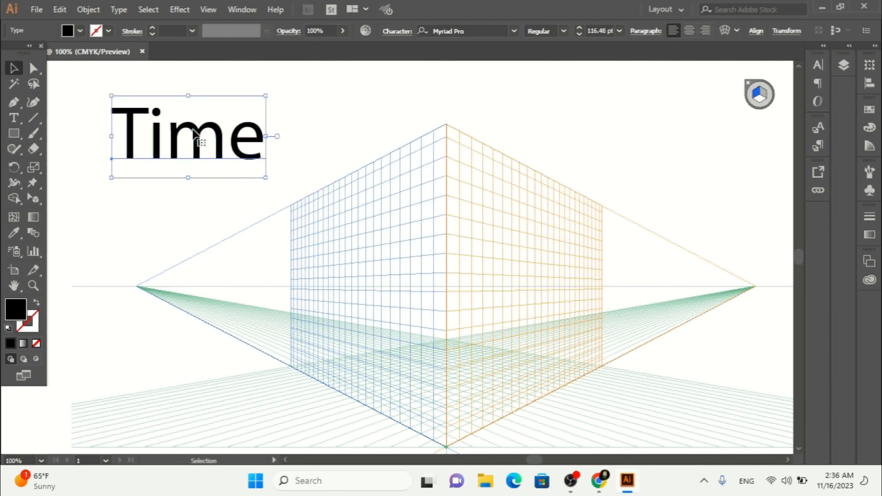
# Try placing the "Time" text on the left grid plane with the Perspective Selection tool, and undo the placement.
pyautogui.moveTo(35, 207); pyautogui.dragTo(123, 222)
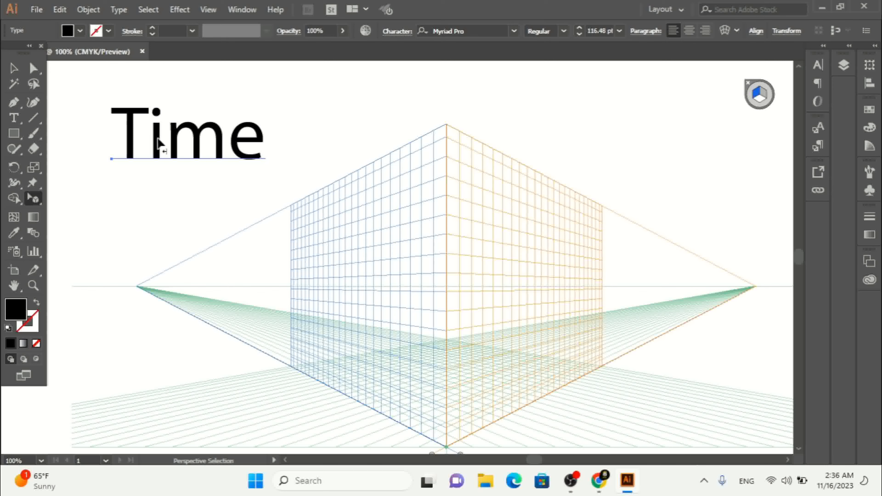
pyautogui.moveTo(157, 142); pyautogui.dragTo(354, 264)
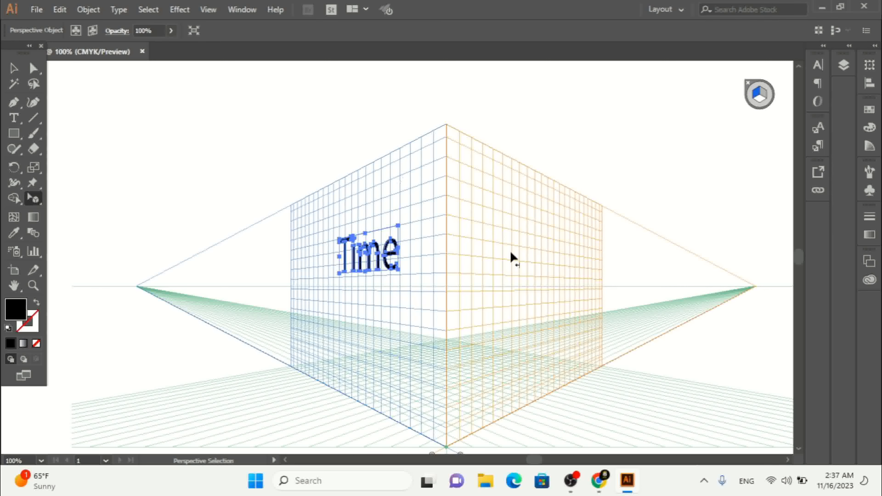
pyautogui.click(373, 204)
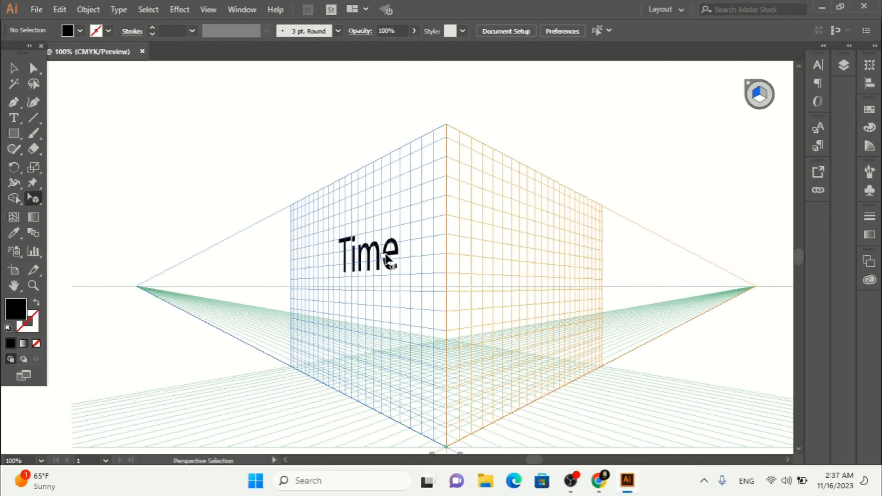
pyautogui.press('v')
pyautogui.hotkey('ctrl', 'z')
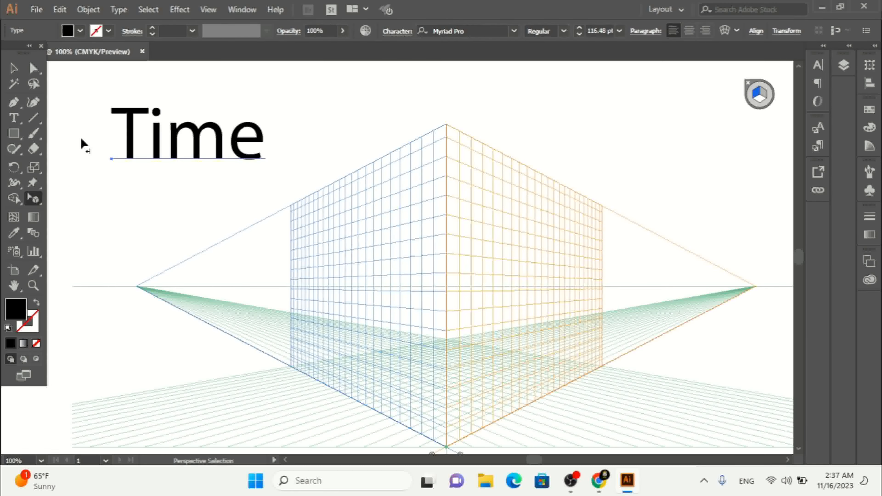
# Duplicate the "Time" text and place the copy in perspective on the upper part of the left grid plane.
pyautogui.hotkey('ctrl', 'c')
pyautogui.hotkey('ctrl', 'v')
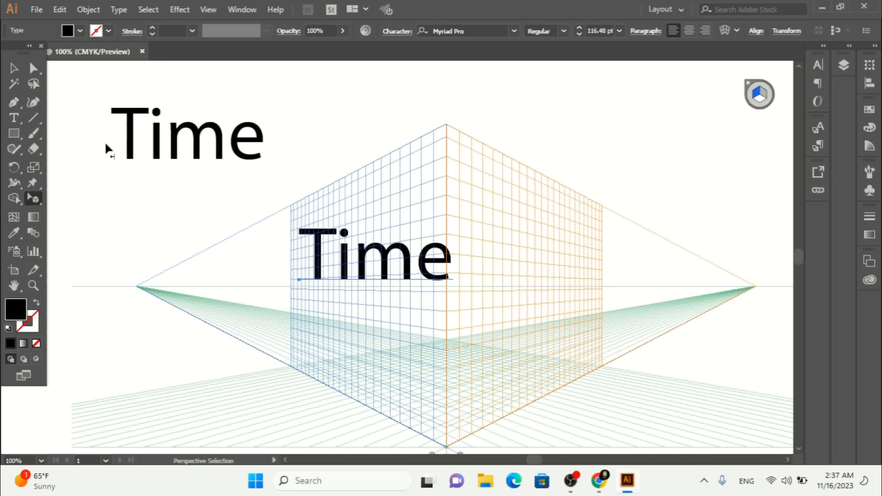
pyautogui.moveTo(344, 256); pyautogui.dragTo(380, 121)
pyautogui.hotkey('ctrl', 'z')
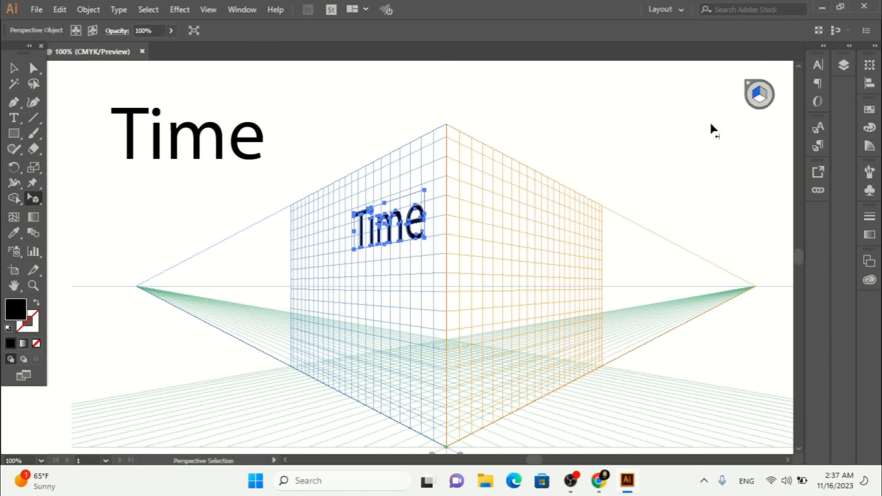
# Place the original "Time" text on the right grid plane beside the central edge, and shift the left-plane copy closer to that edge.
pyautogui.click(761, 94)
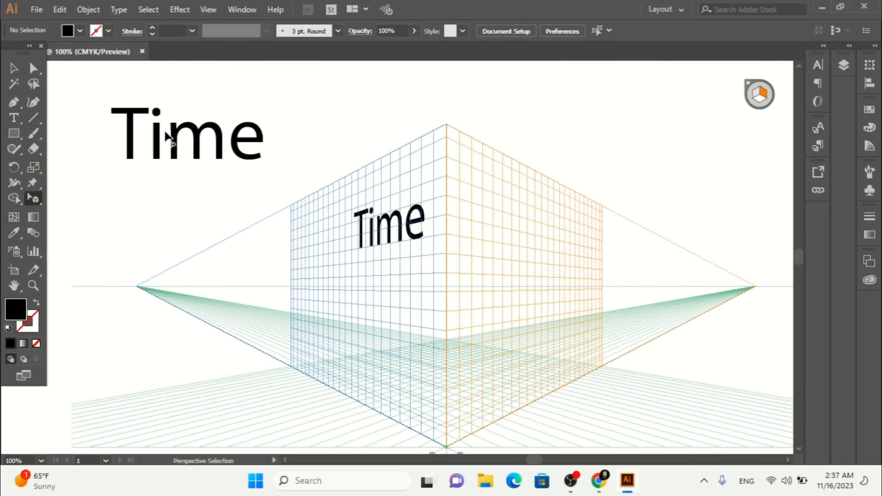
pyautogui.moveTo(177, 138); pyautogui.dragTo(491, 219)
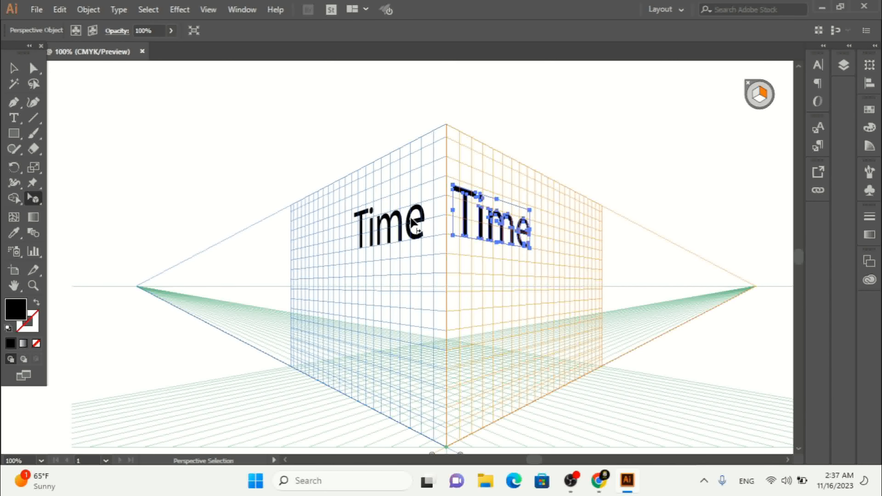
pyautogui.moveTo(411, 222); pyautogui.dragTo(421, 225)
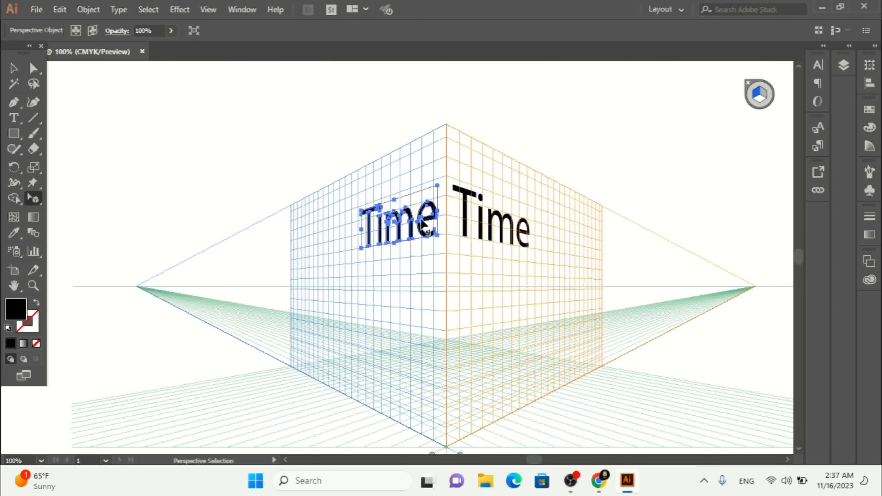
# Switch the perspective grid to the three-point preset [3P-Normal View], accepting the expansion of the attached text.
pyautogui.click(212, 10)
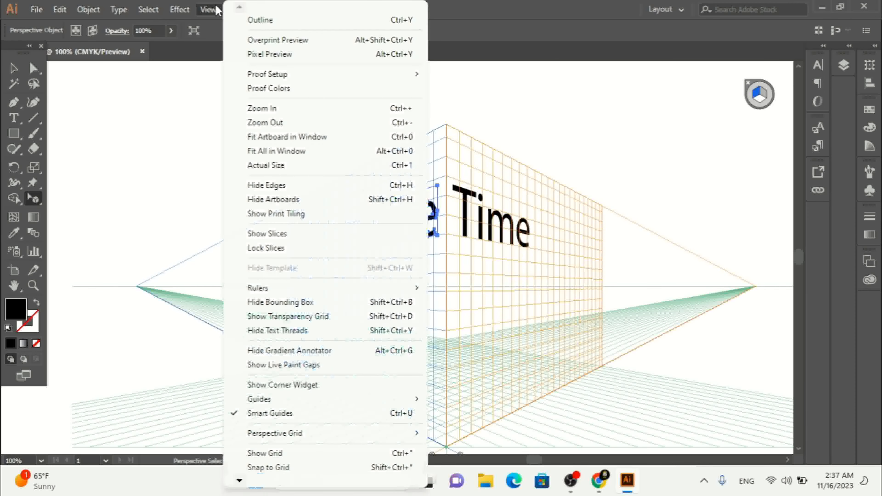
pyautogui.moveTo(381, 439)
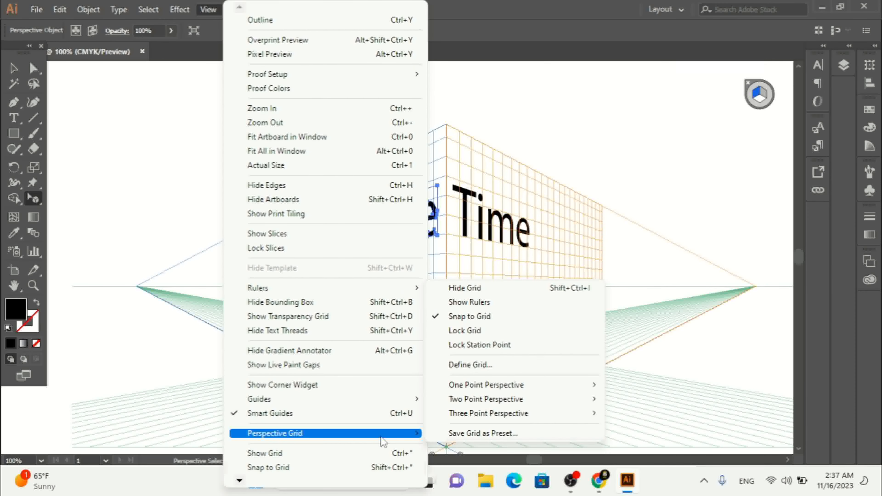
pyautogui.moveTo(537, 418)
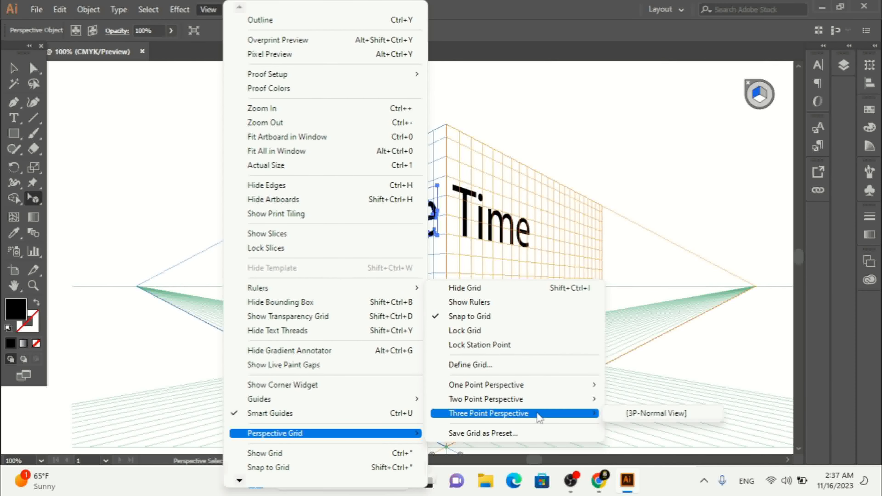
pyautogui.click(657, 415)
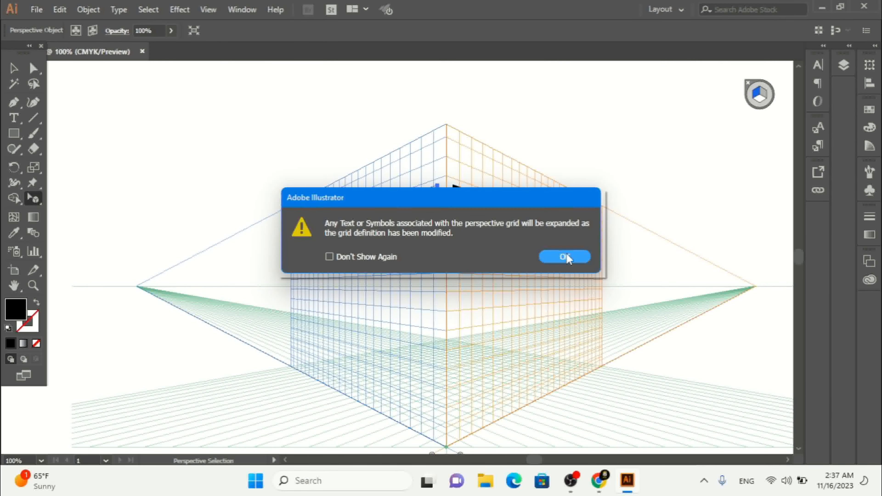
pyautogui.click(564, 258)
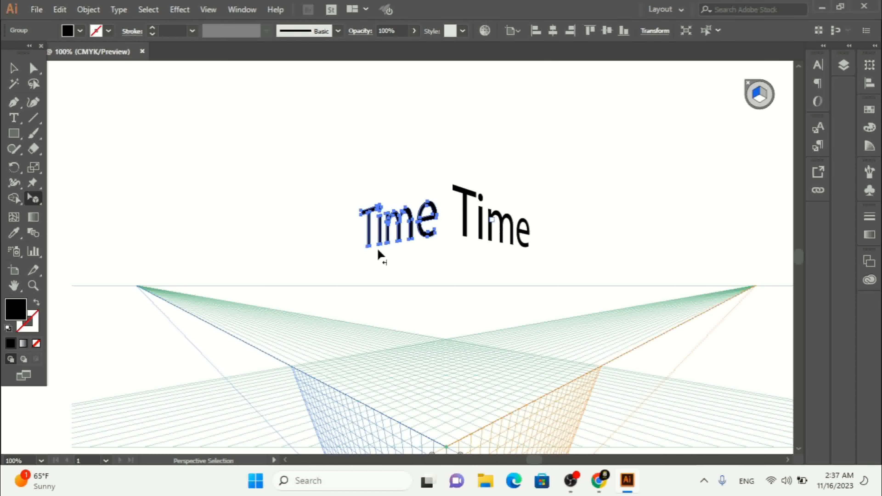
pyautogui.click(798, 273)
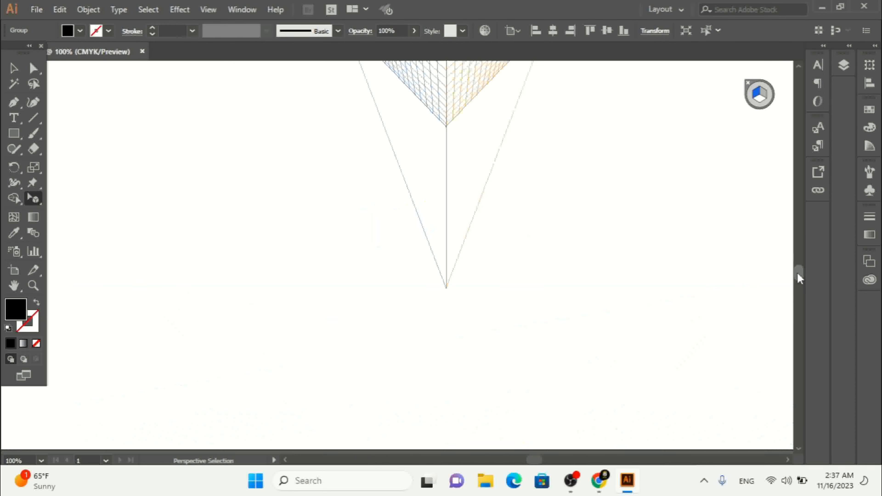
pyautogui.click(796, 259)
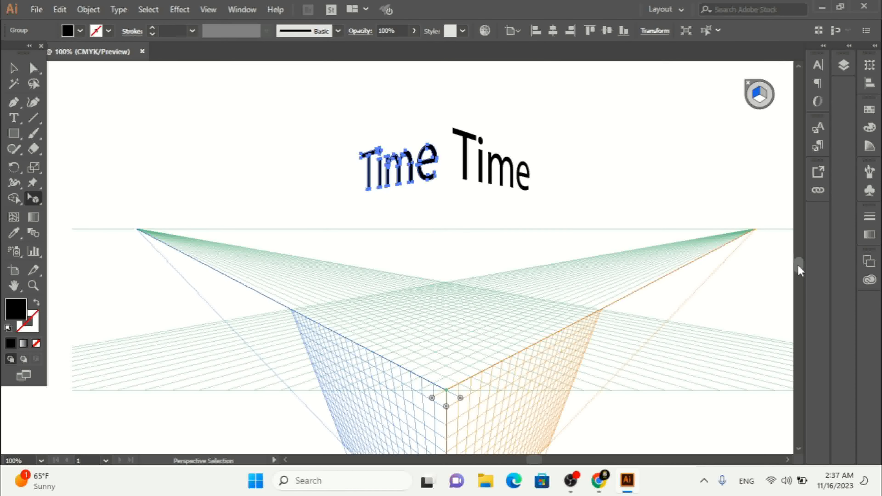
pyautogui.click(798, 268)
pyautogui.scroll(5, 799, 265)
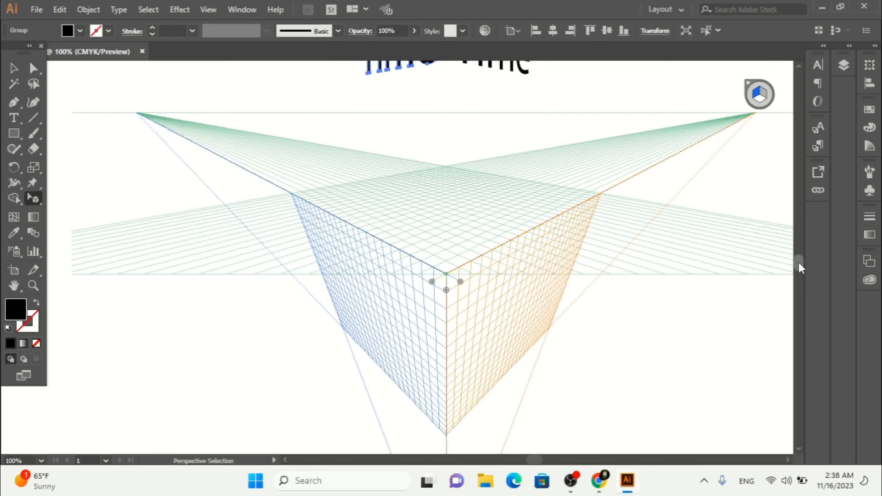
# Try moving the second "Time" text with the Perspective Selection tool, and undo the move.
pyautogui.scroll(3, 798, 262)
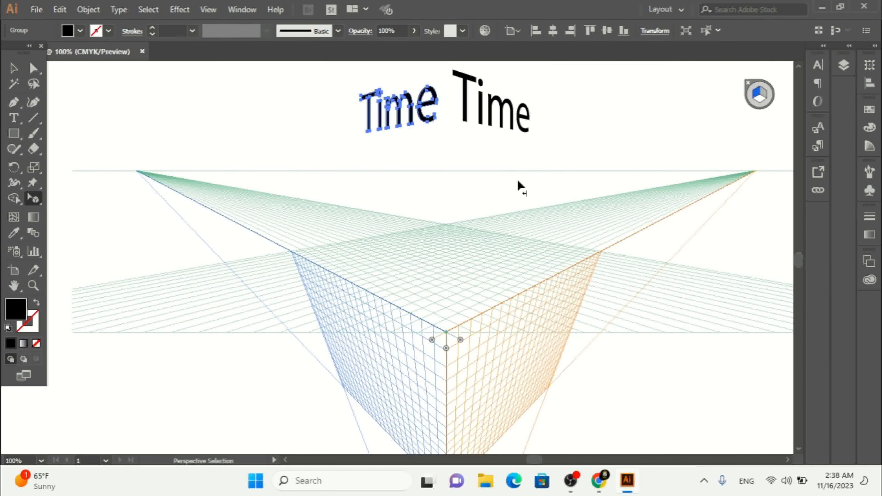
pyautogui.click(481, 109)
pyautogui.moveTo(486, 116)
pyautogui.mouseDown()
pyautogui.moveTo(539, 278)
pyautogui.moveTo(531, 329)
pyautogui.moveTo(544, 110)
pyautogui.mouseUp()
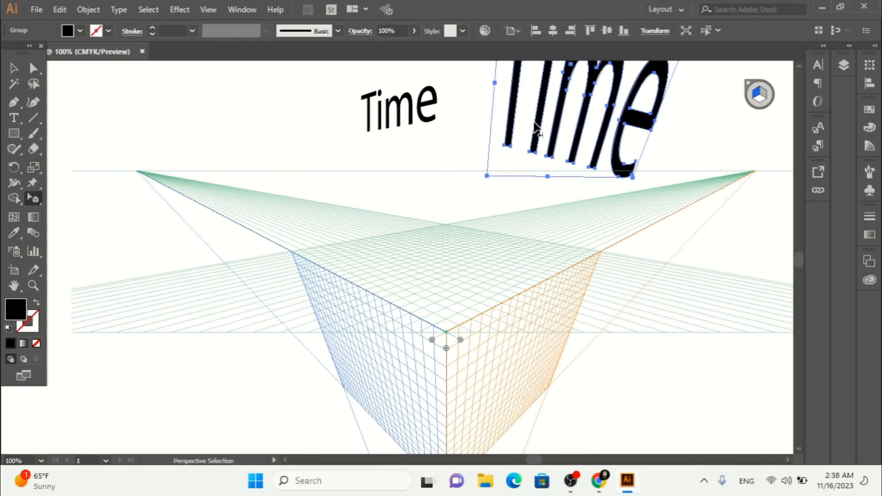
pyautogui.hotkey('ctrl', 'z')
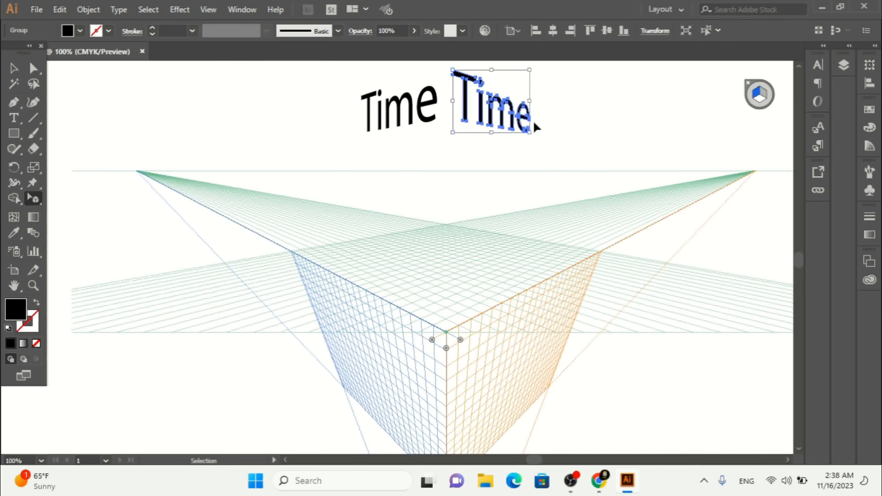
pyautogui.click(181, 109)
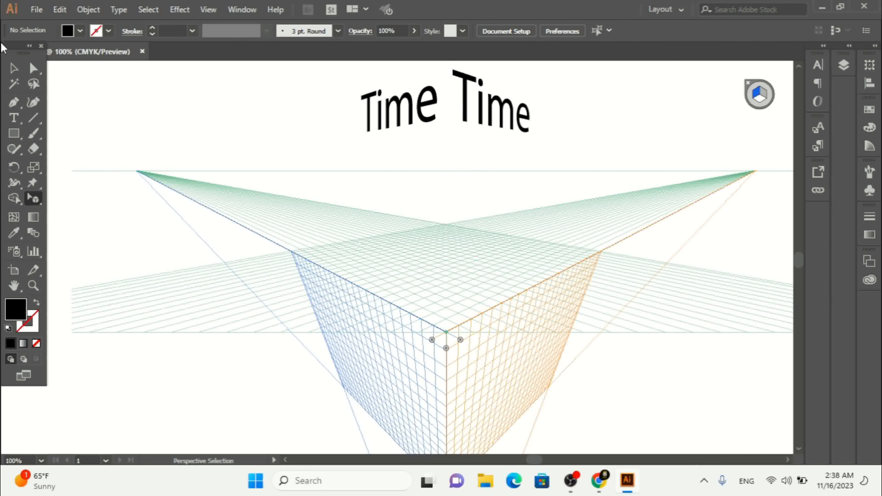
# Delete both "Time" texts above the perspective grid.
pyautogui.click(13, 68)
pyautogui.moveTo(544, 79); pyautogui.dragTo(356, 141)
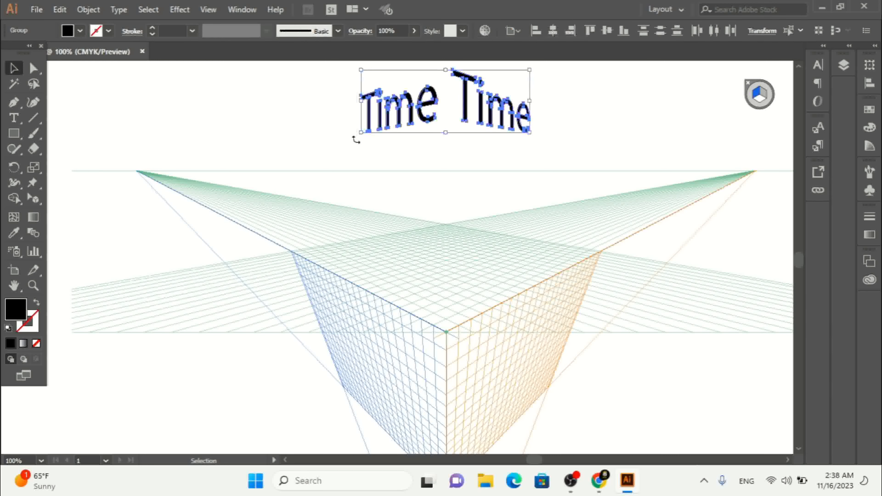
pyautogui.press('Delete')
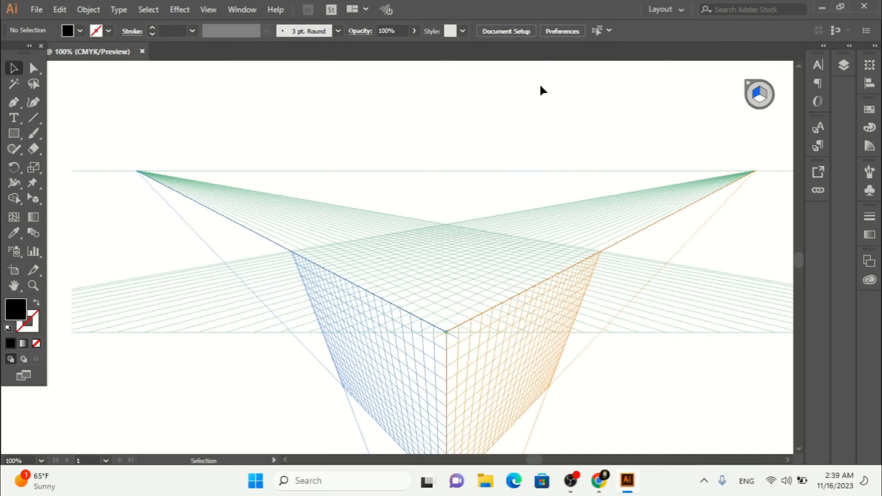
# Add the letter "A" as text above the grid and enlarge it to about 158 pt.
pyautogui.click(800, 449)
pyautogui.click(800, 449)
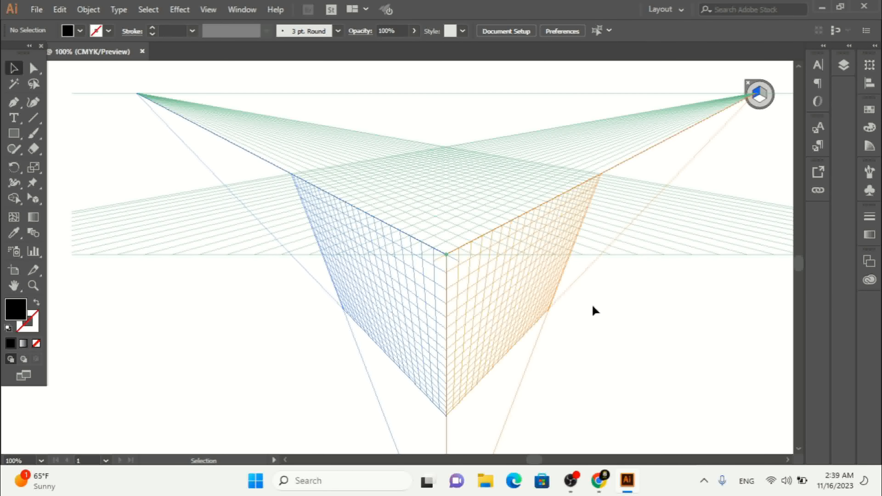
pyautogui.moveTo(798, 264)
pyautogui.mouseDown()
pyautogui.moveTo(799, 254)
pyautogui.moveTo(799, 263)
pyautogui.mouseUp()
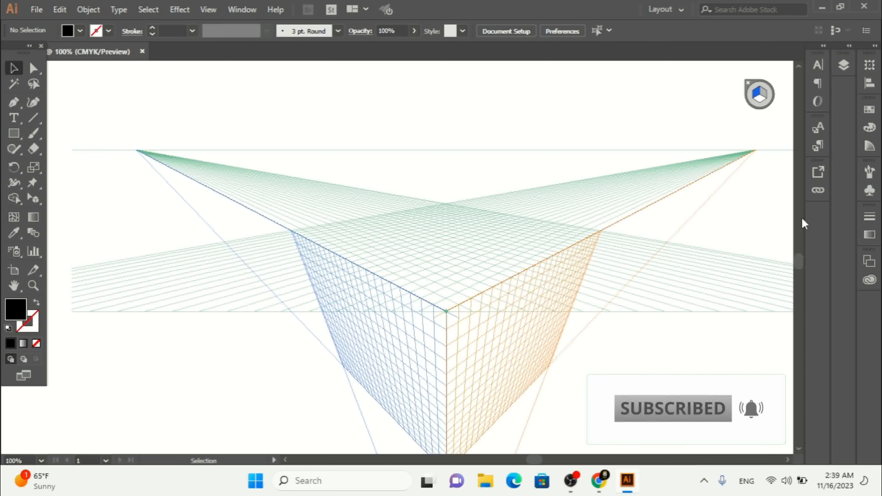
pyautogui.click(800, 65)
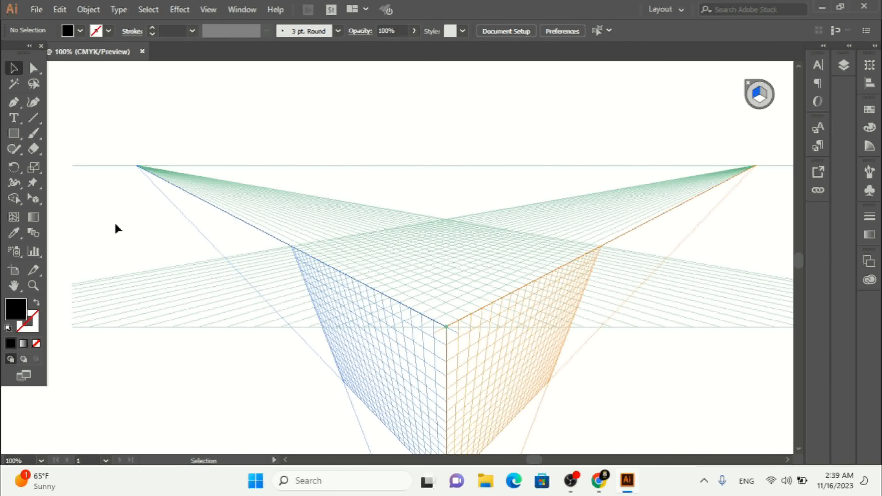
pyautogui.click(11, 119)
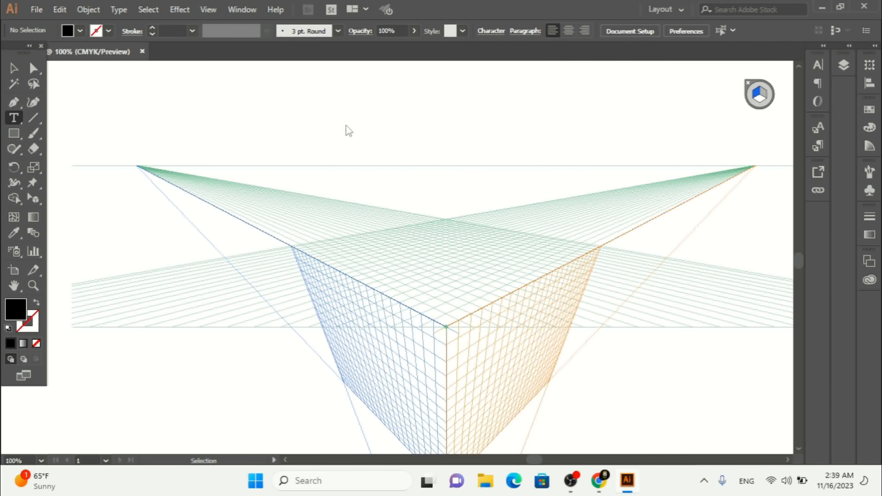
pyautogui.click(338, 97)
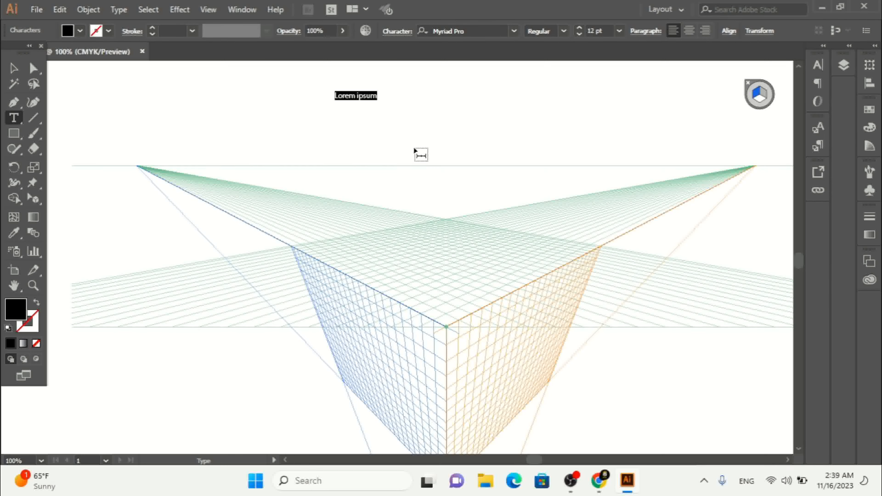
pyautogui.write('A')
pyautogui.click(14, 68)
pyautogui.moveTo(345, 102); pyautogui.dragTo(423, 165)
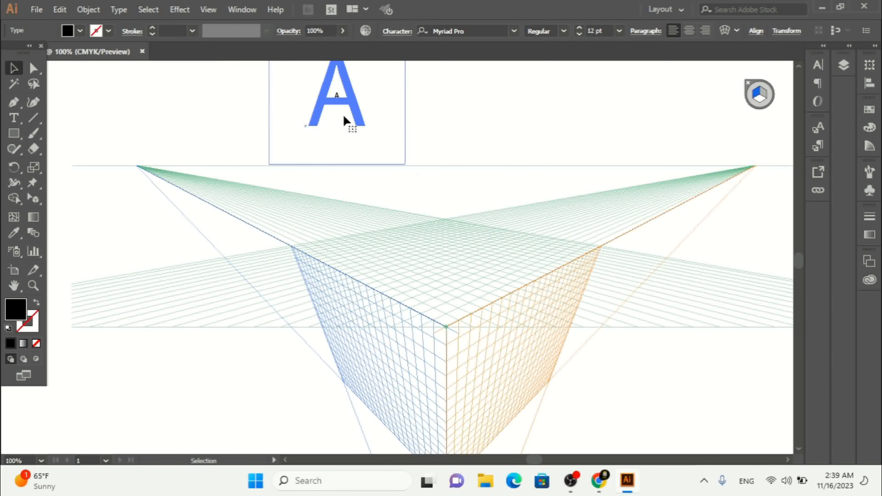
# Duplicate the letter "A" beside the original and change the copy's text to "B".
pyautogui.moveTo(348, 106); pyautogui.dragTo(311, 118)
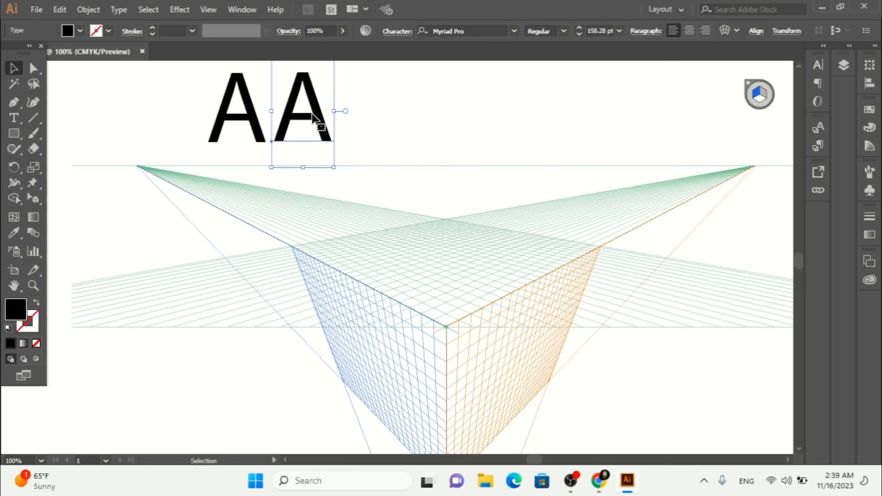
pyautogui.press('t')
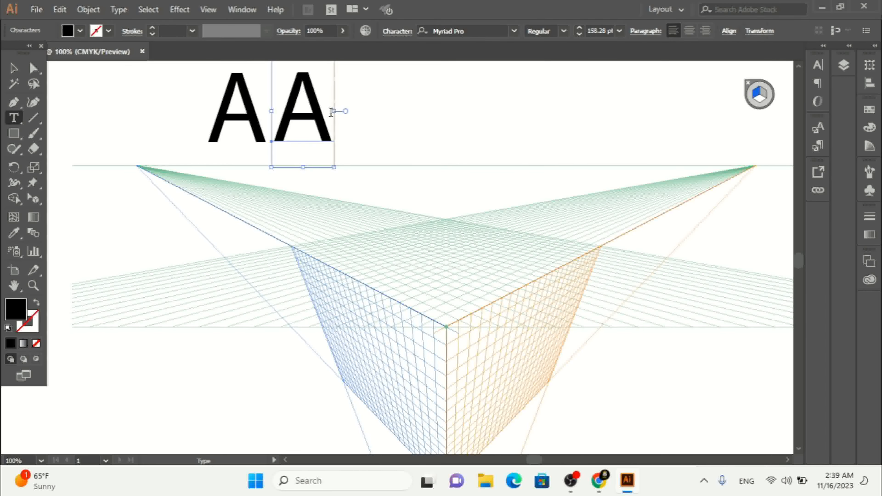
pyautogui.doubleClick(295, 114)
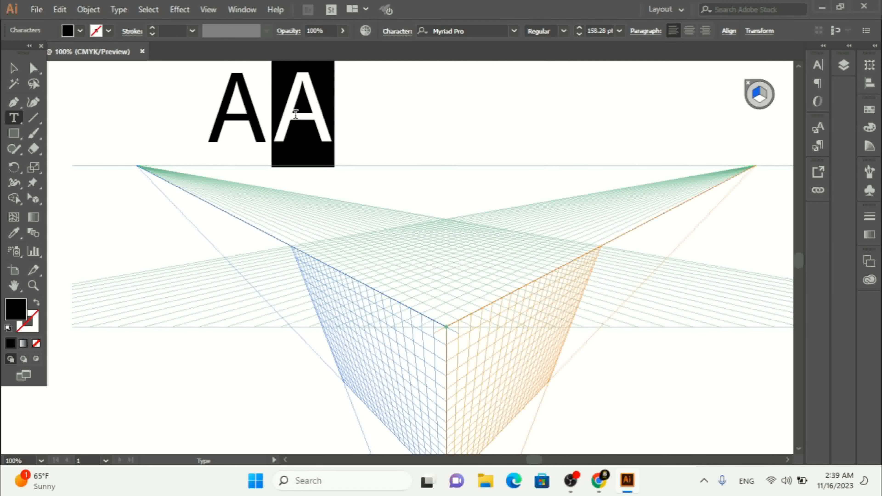
pyautogui.write('B')
pyautogui.click(13, 68)
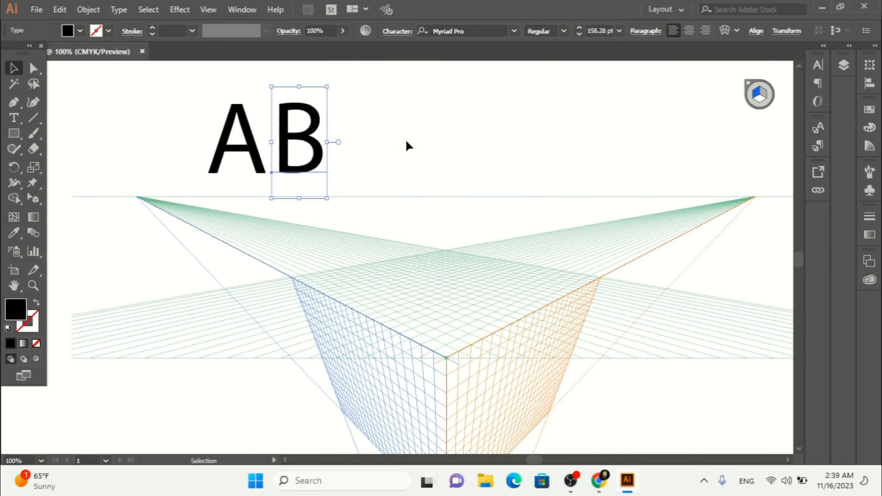
# Duplicate the letter "B" beside the original, change the copy's text to "C", and deselect it.
pyautogui.moveTo(320, 159); pyautogui.dragTo(397, 163)
pyautogui.press('t')
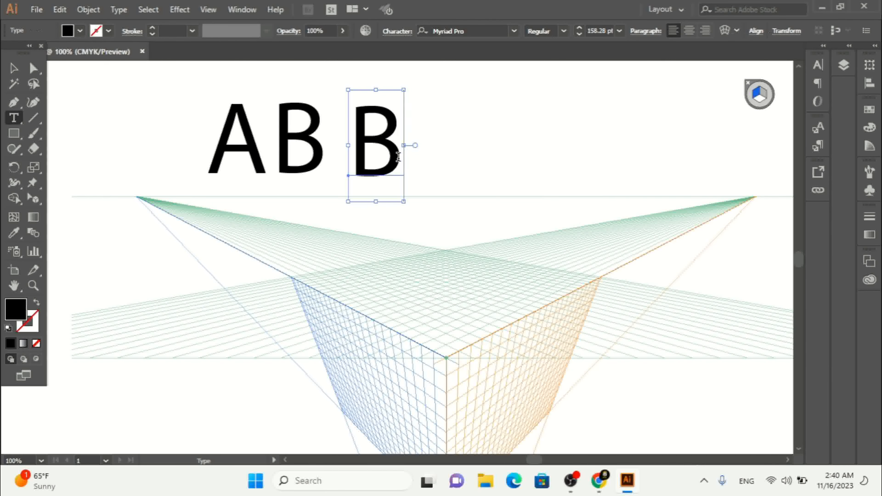
pyautogui.doubleClick(361, 155)
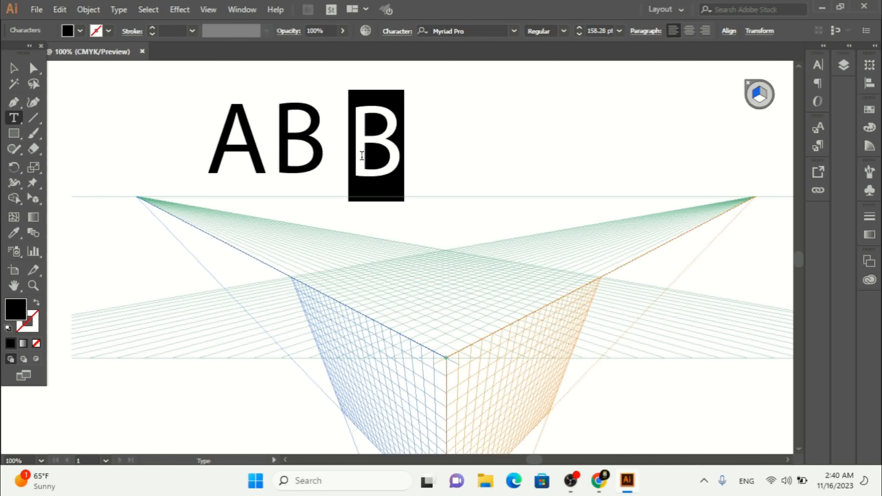
pyautogui.write('C')
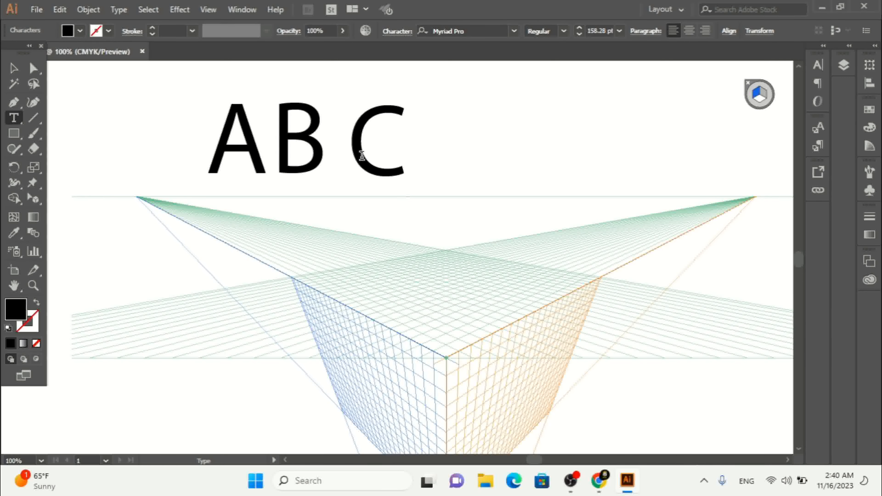
pyautogui.click(10, 71)
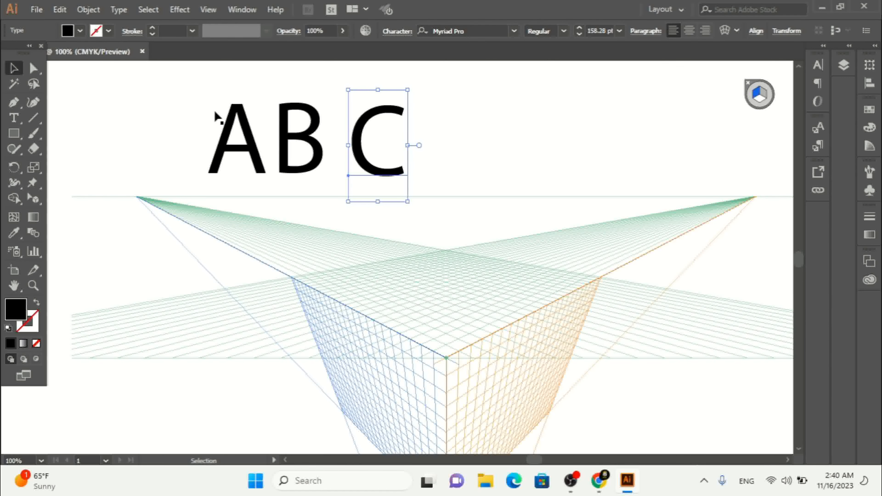
pyautogui.click(172, 93)
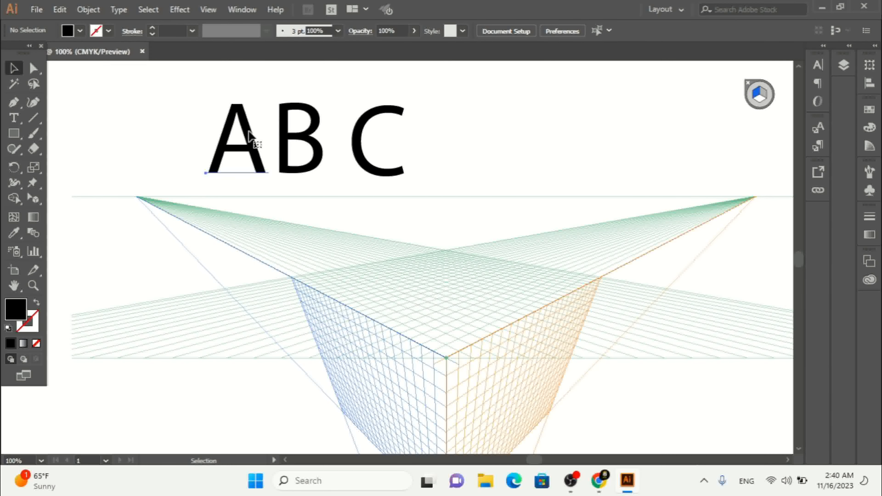
# Place the letter "A" in perspective on the left grid plane against the central edge.
pyautogui.moveTo(267, 176); pyautogui.dragTo(211, 139)
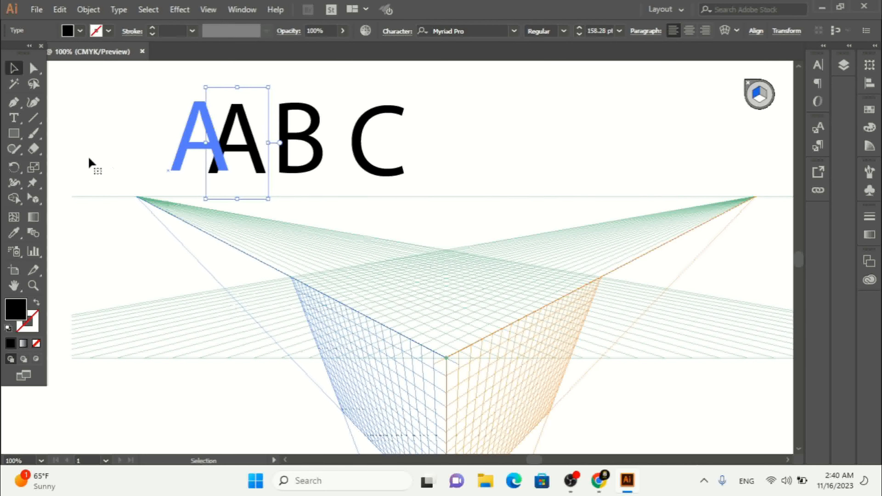
pyautogui.moveTo(33, 193); pyautogui.dragTo(108, 218)
pyautogui.moveTo(205, 148); pyautogui.dragTo(432, 380)
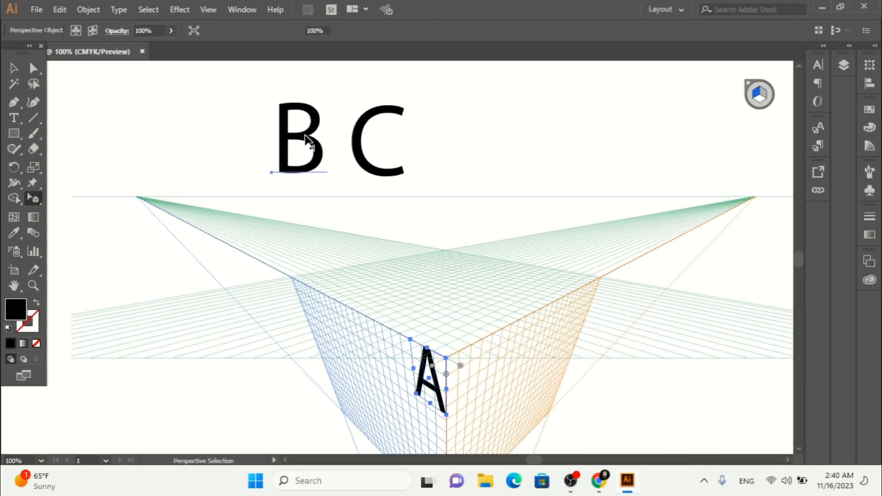
# Activate the horizontal grid plane and place the letter "B" on it in perspective, just above the central corner.
pyautogui.click(761, 107)
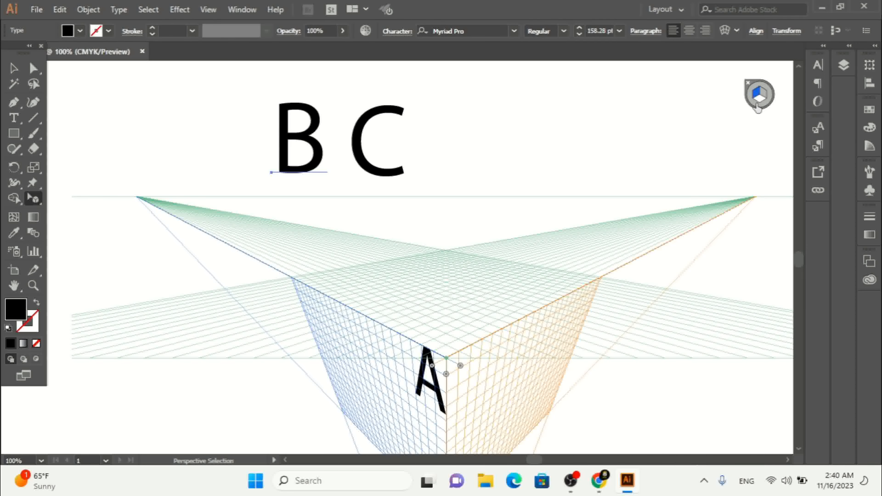
pyautogui.click(758, 106)
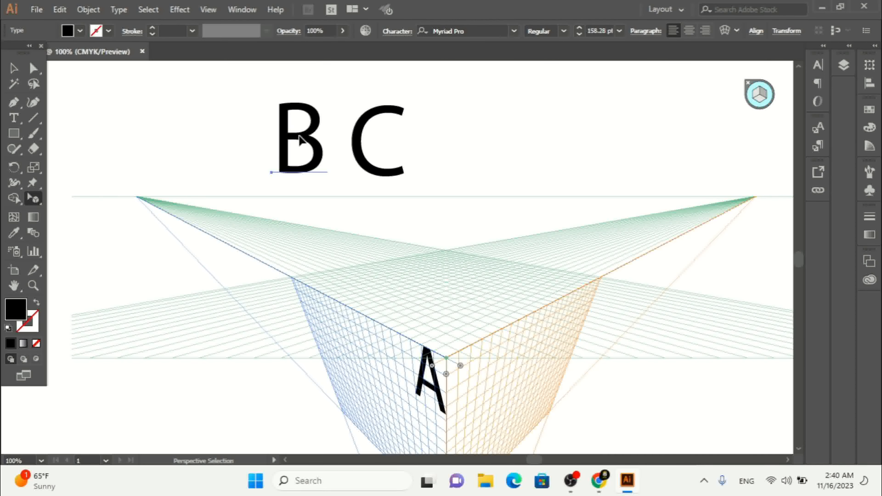
pyautogui.moveTo(310, 144); pyautogui.dragTo(446, 319)
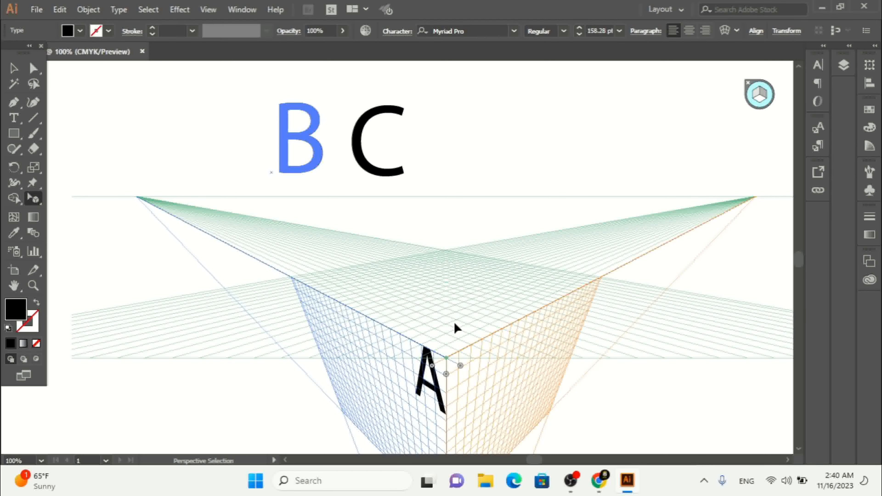
pyautogui.moveTo(454, 323); pyautogui.dragTo(449, 305)
pyautogui.moveTo(316, 144); pyautogui.dragTo(448, 316)
pyautogui.click(760, 101)
pyautogui.moveTo(297, 138); pyautogui.dragTo(460, 334)
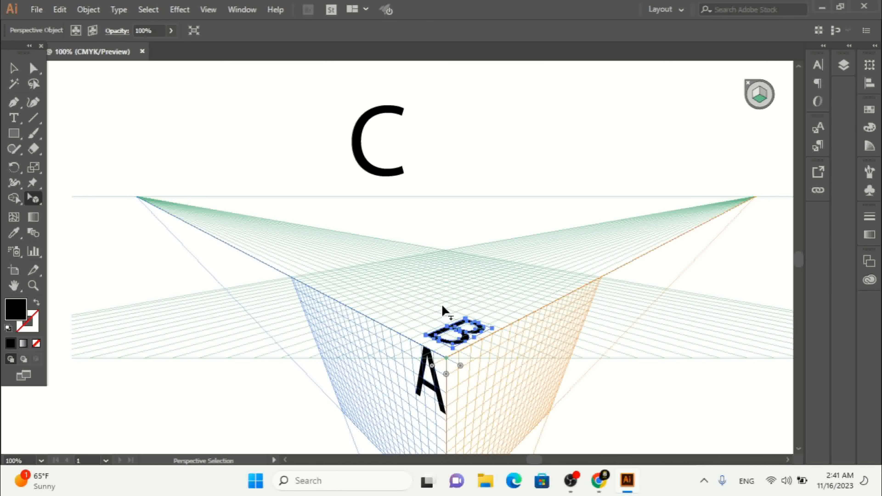
# Place the letter "C" on the right grid plane beside the central edge, and shift "A" slightly outward on the left plane.
pyautogui.click(469, 132)
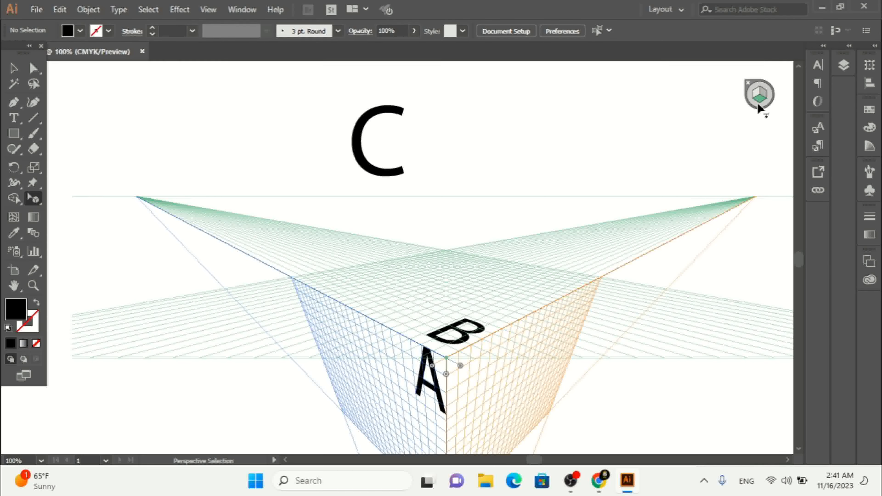
pyautogui.click(764, 96)
pyautogui.moveTo(358, 155); pyautogui.dragTo(465, 392)
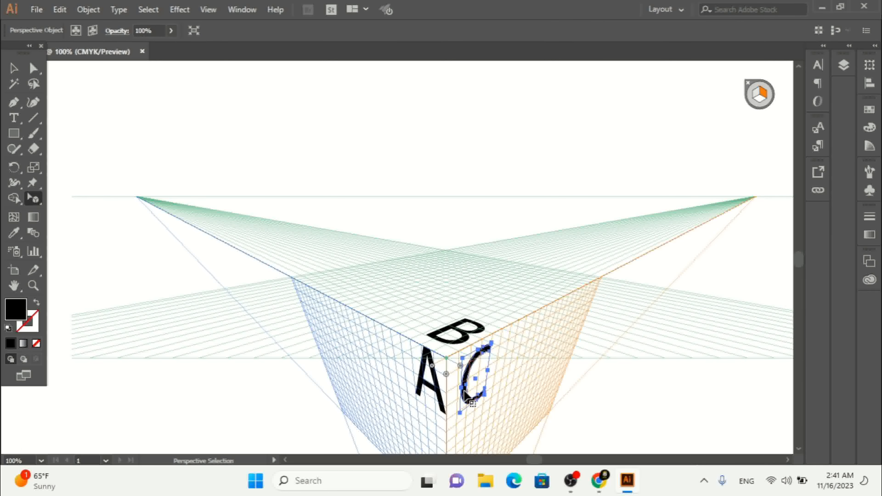
pyautogui.moveTo(434, 380); pyautogui.dragTo(426, 391)
pyautogui.moveTo(473, 336); pyautogui.dragTo(421, 394)
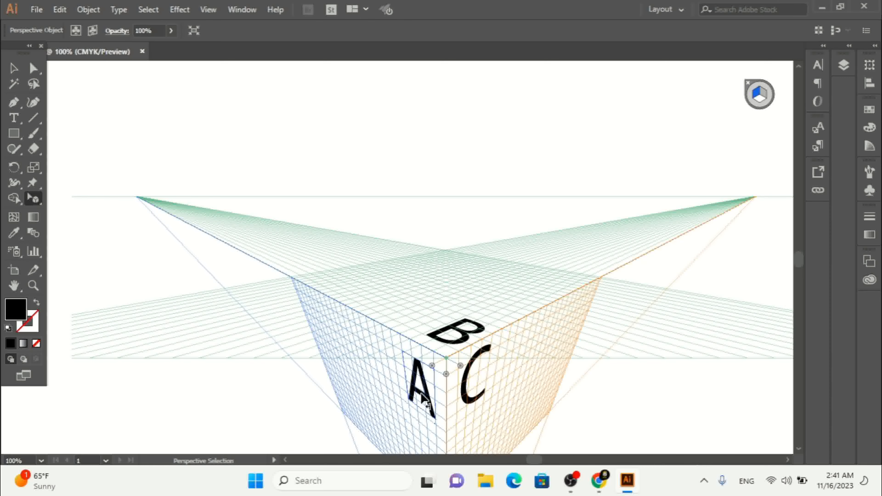
# Try stretching the letter "C" across the central edge in perspective, undo the stretch, and deselect the letter.
pyautogui.click(461, 341)
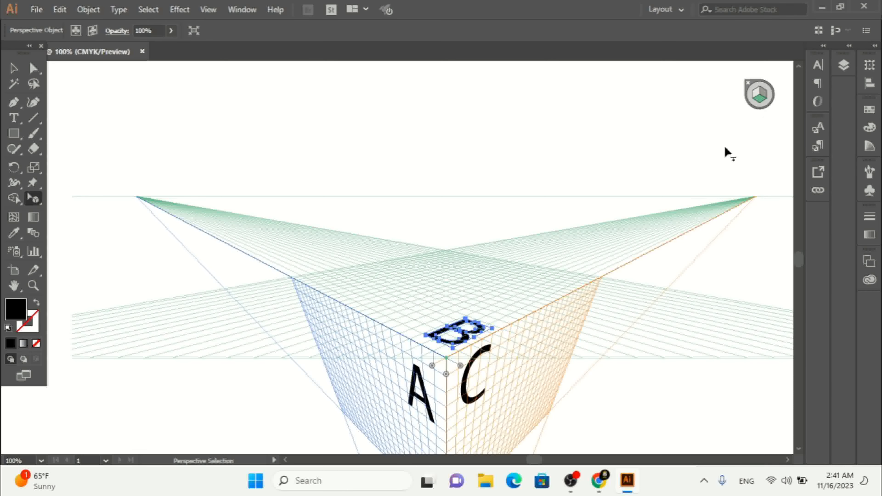
pyautogui.keyDown('shift'); pyautogui.click(465, 398); pyautogui.keyUp('shift')
pyautogui.click(466, 399)
pyautogui.moveTo(463, 391); pyautogui.dragTo(402, 407)
pyautogui.click(572, 122)
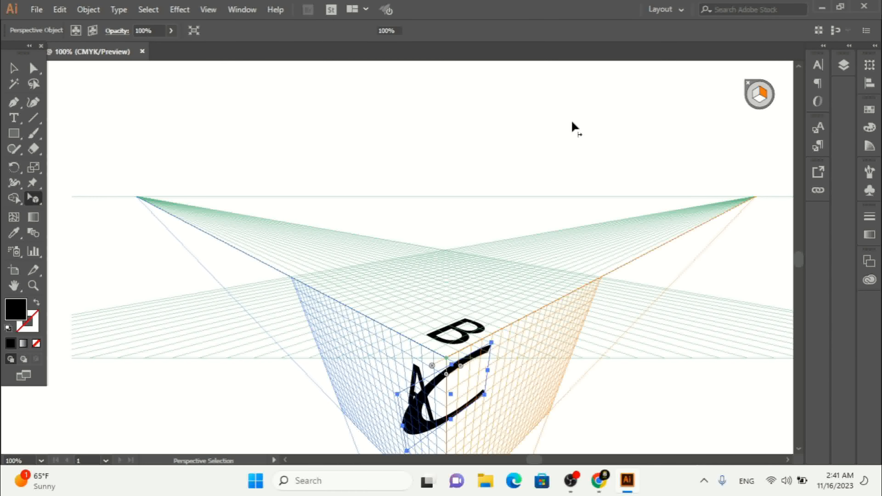
pyautogui.hotkey('ctrl', 'z')
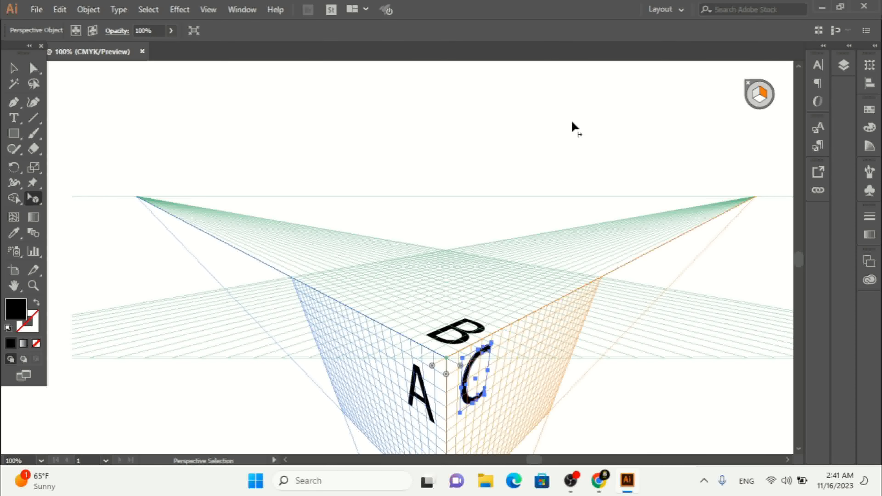
pyautogui.click(572, 122)
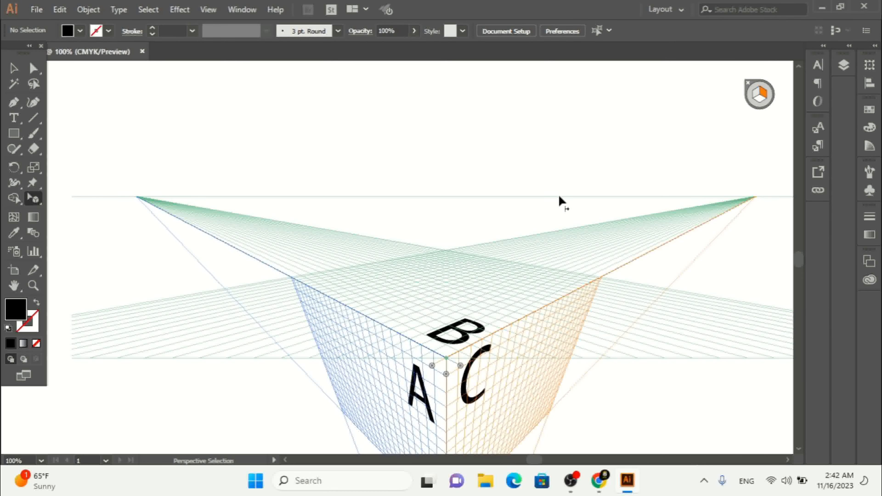
# Enlarge the letter "B" slightly in perspective on the horizontal grid plane, and deselect it.
pyautogui.click(454, 328)
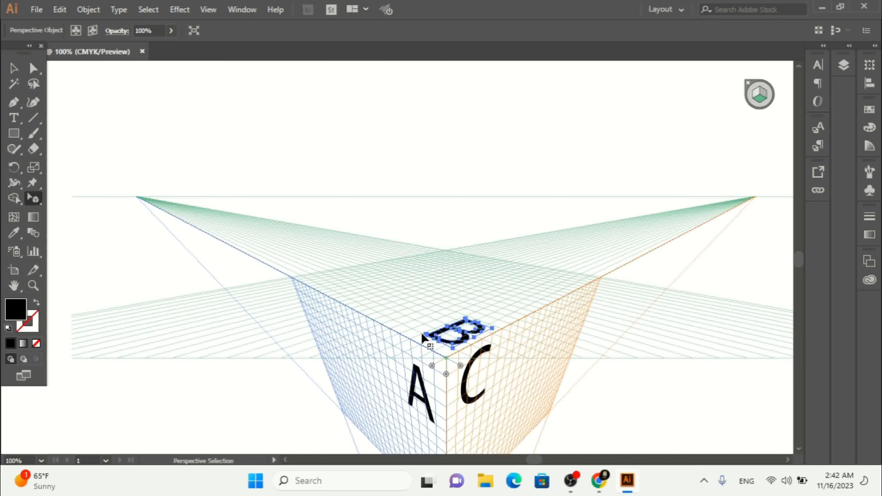
pyautogui.moveTo(422, 337); pyautogui.dragTo(409, 339)
pyautogui.click(428, 160)
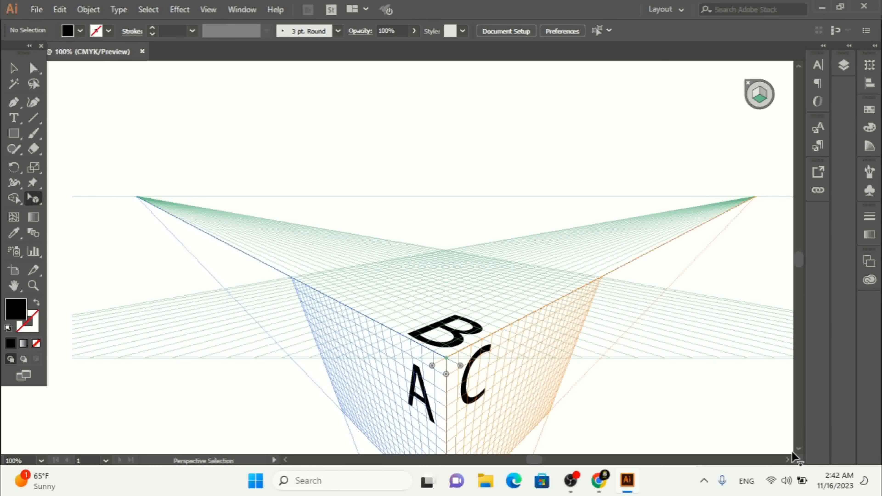
# Show the rulers on the perspective grid.
pyautogui.scroll(-2, 799, 458)
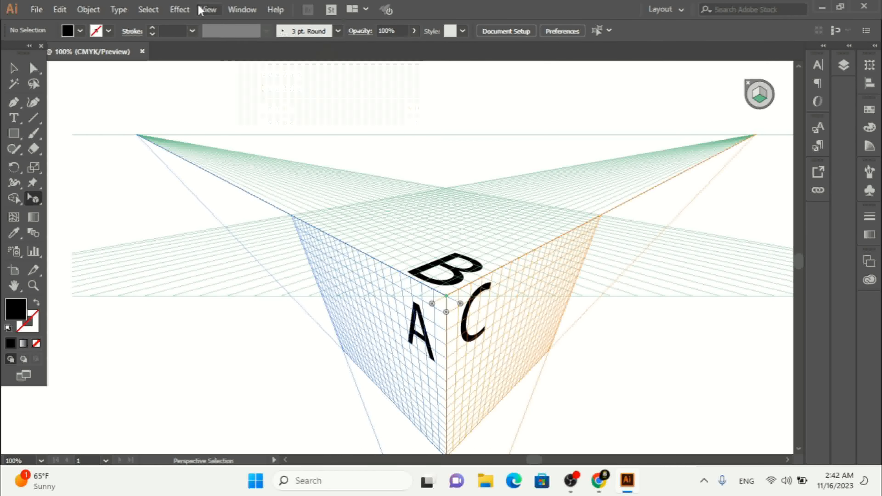
pyautogui.click(206, 9)
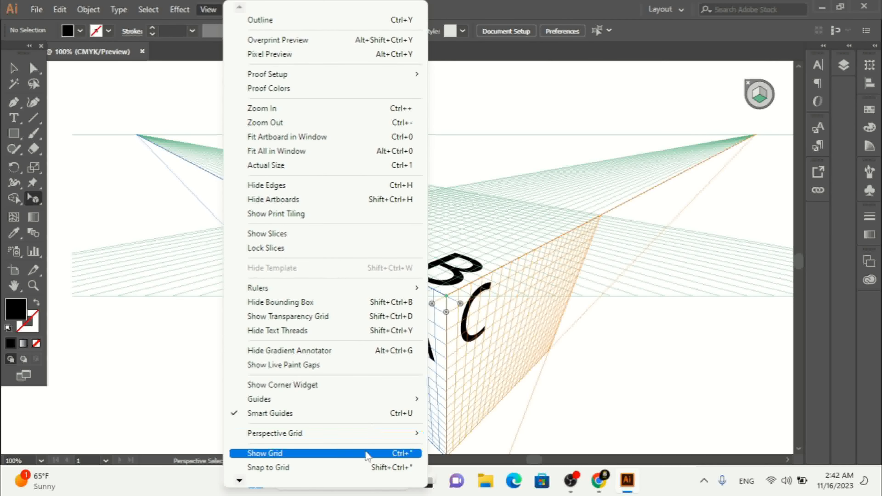
pyautogui.moveTo(371, 407)
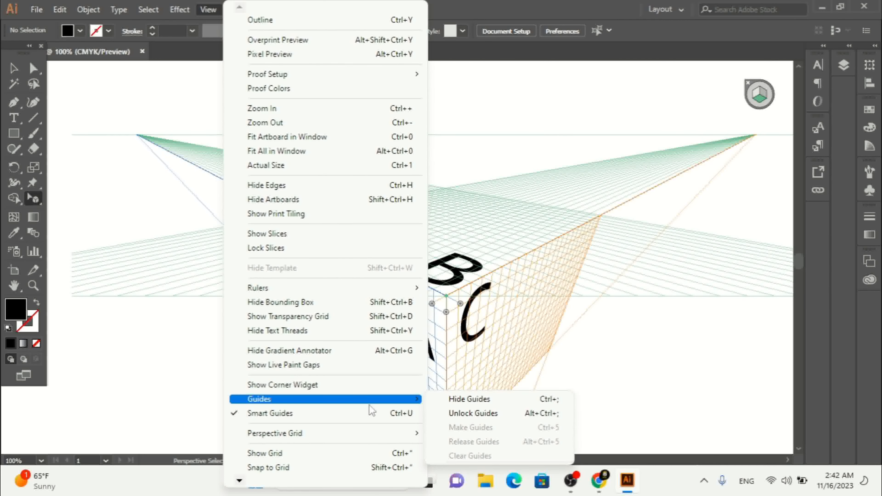
pyautogui.moveTo(372, 441)
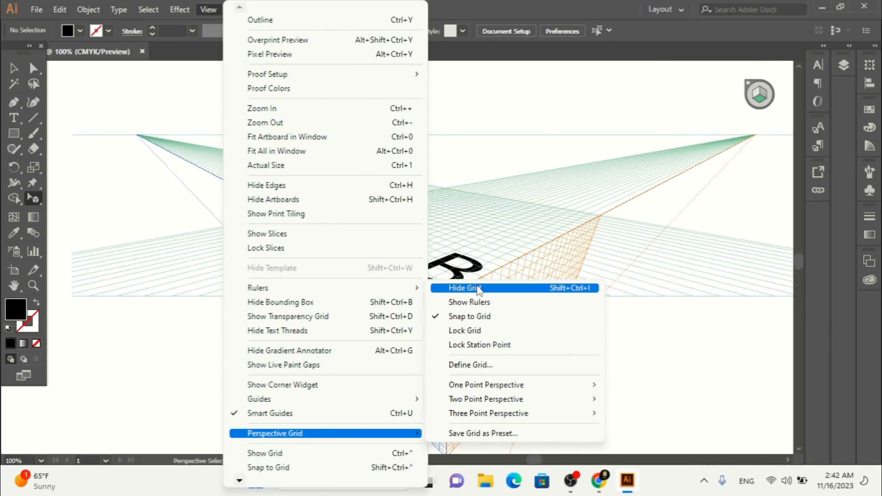
pyautogui.click(496, 305)
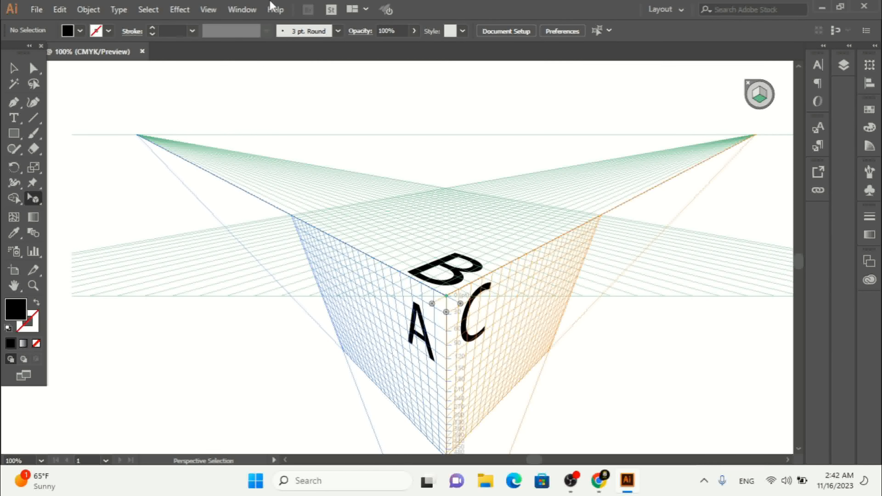
# Hide the perspective grid so only the letters "A", "B" and "C" remain on the canvas.
pyautogui.click(207, 9)
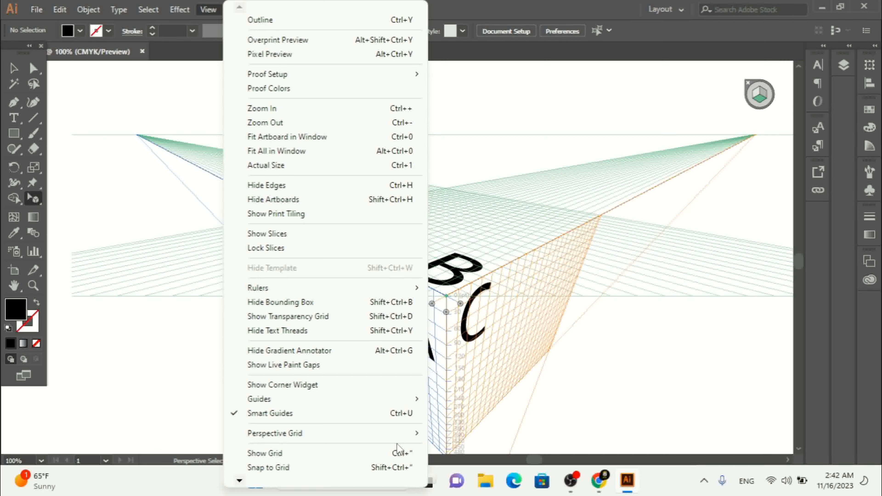
pyautogui.moveTo(404, 434)
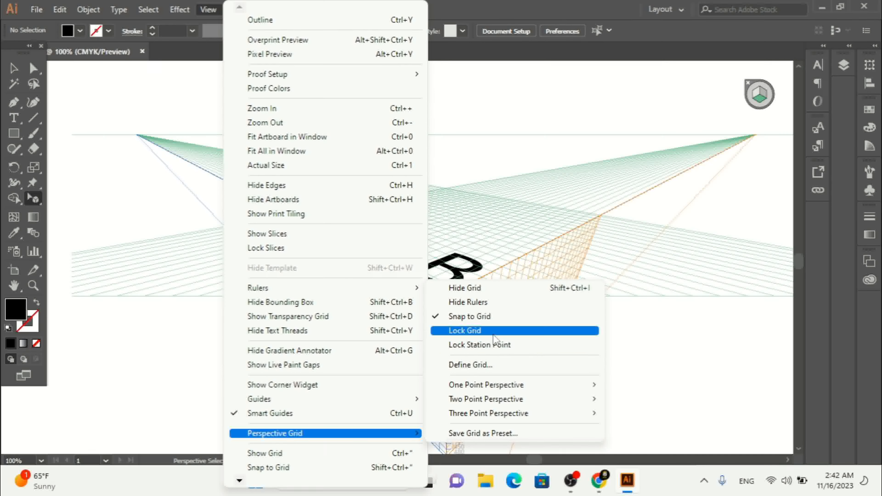
pyautogui.click(482, 288)
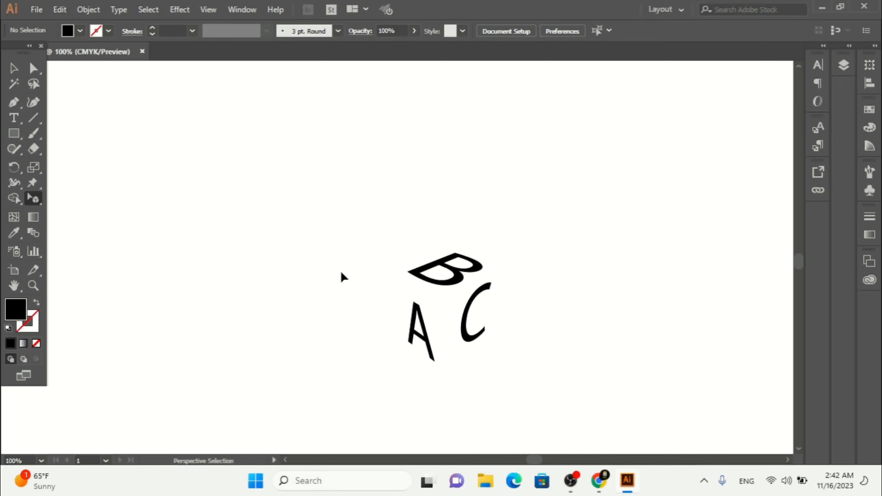
# Move the letter "A" slightly upward with the Selection tool, accepting the expansion of the perspective object, and deselect it.
pyautogui.moveTo(358, 198); pyautogui.dragTo(556, 391)
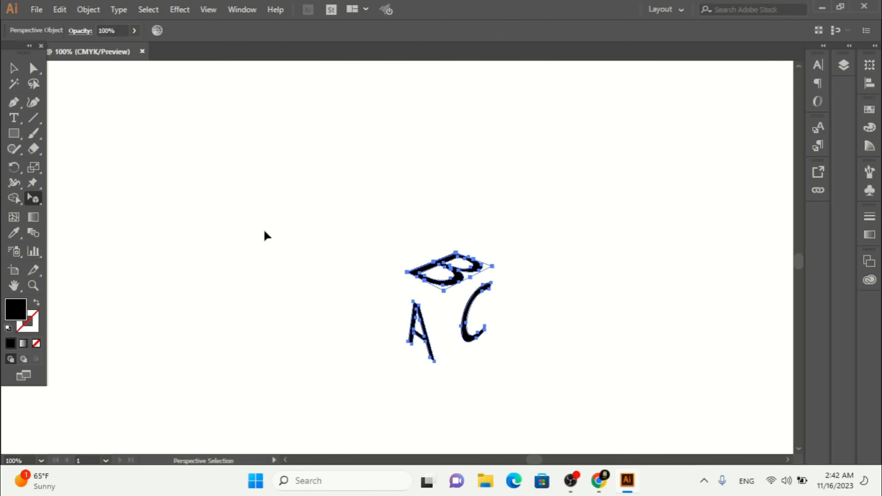
pyautogui.click(13, 67)
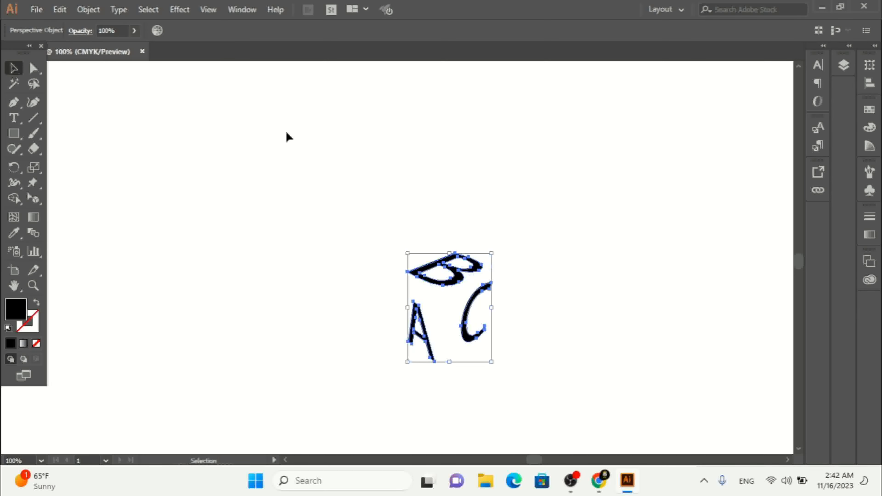
pyautogui.click(544, 197)
pyautogui.moveTo(423, 330); pyautogui.dragTo(427, 322)
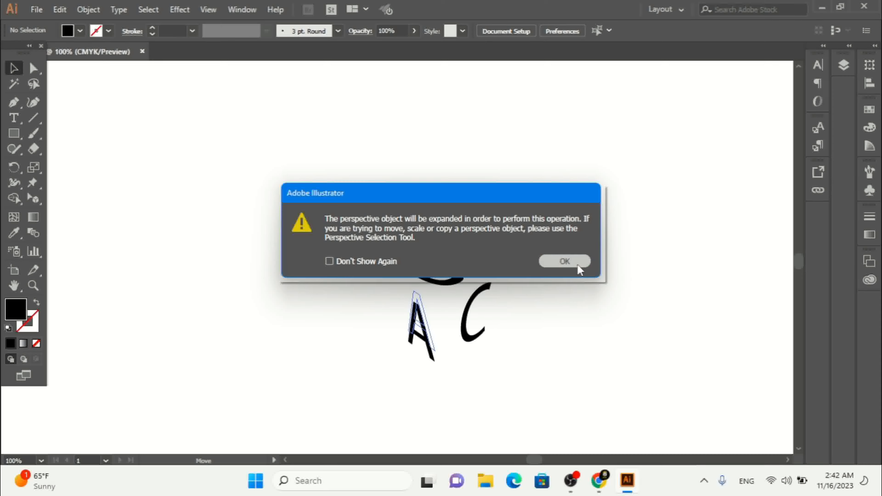
pyautogui.click(578, 268)
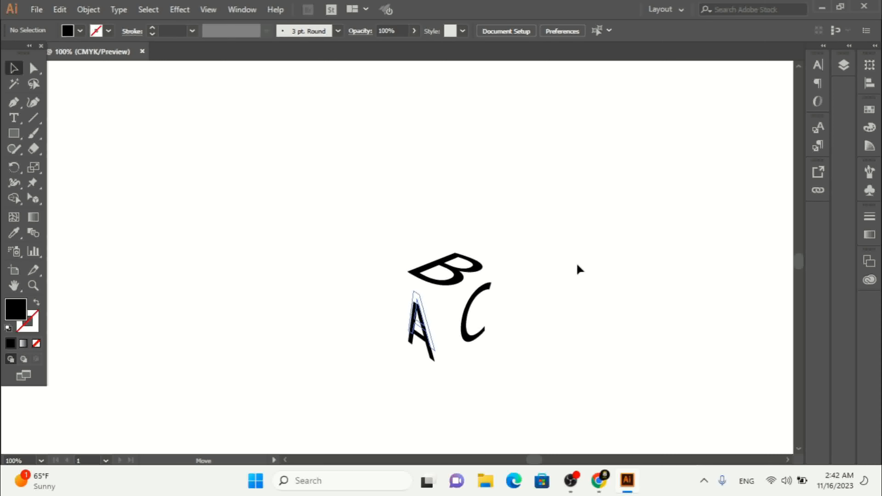
pyautogui.click(566, 275)
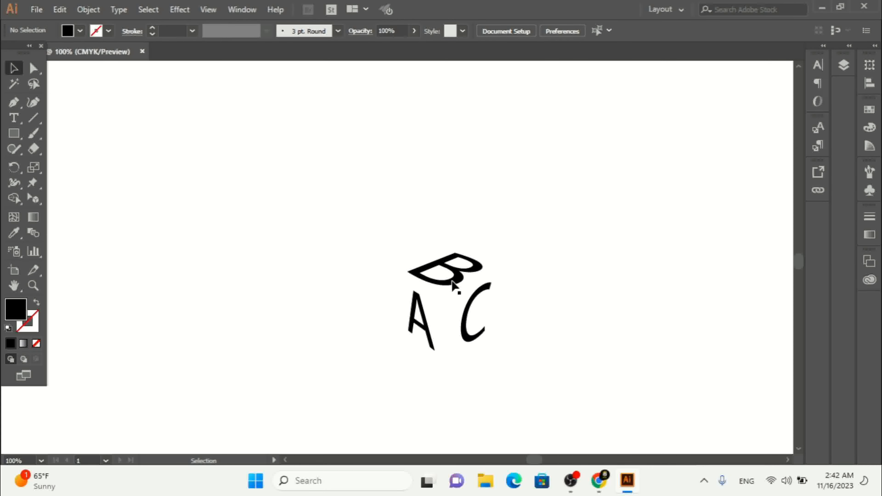
# Scale up the letters "A", "B" and "C" together about their center, accepting the perspective expansion with Don't Show Again enabled.
pyautogui.click(427, 328)
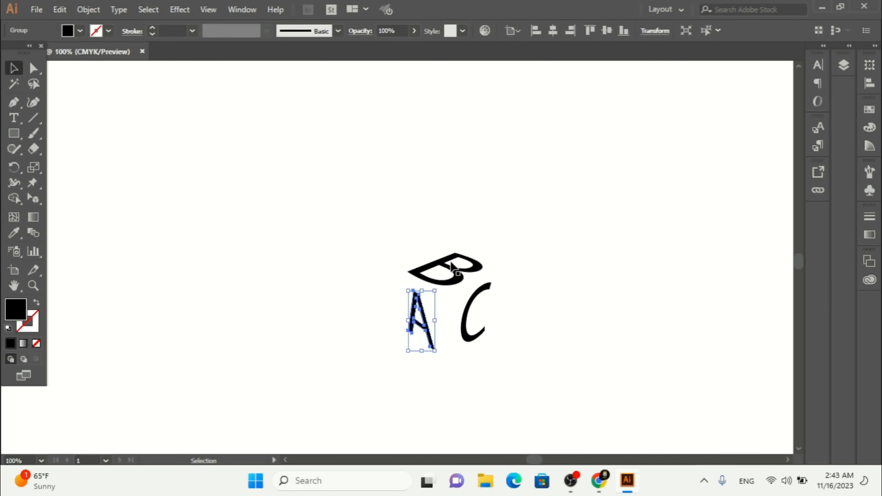
pyautogui.click(553, 224)
pyautogui.moveTo(564, 215); pyautogui.dragTo(339, 408)
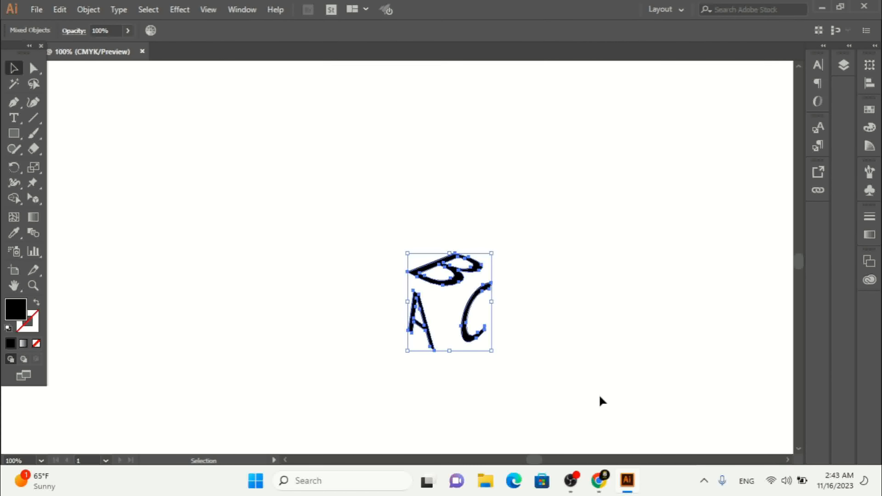
pyautogui.moveTo(495, 351); pyautogui.dragTo(543, 400)
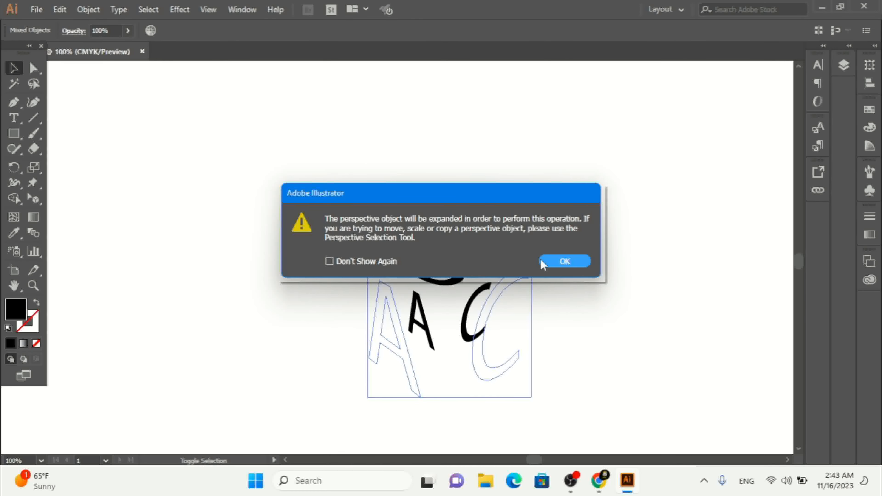
pyautogui.click(380, 263)
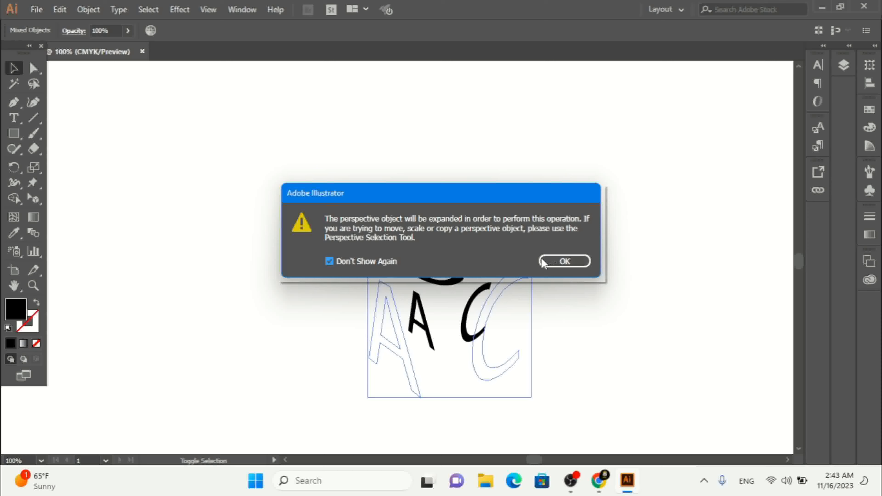
pyautogui.click(564, 261)
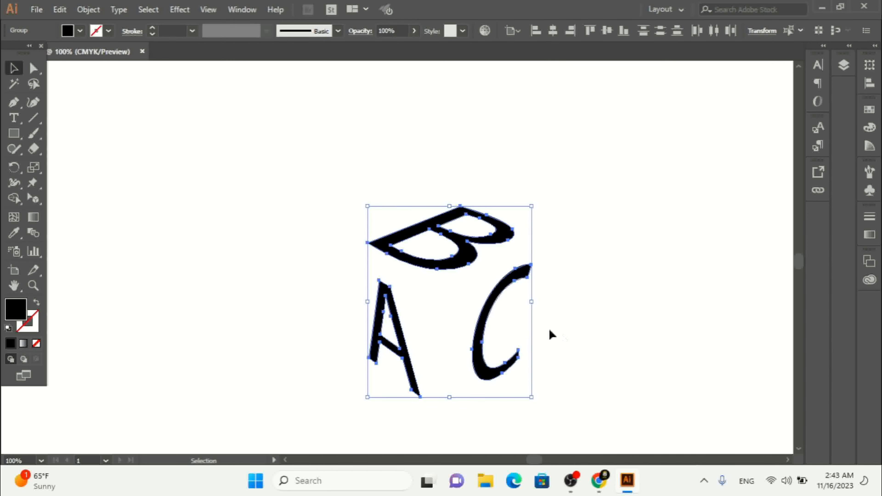
pyautogui.click(608, 331)
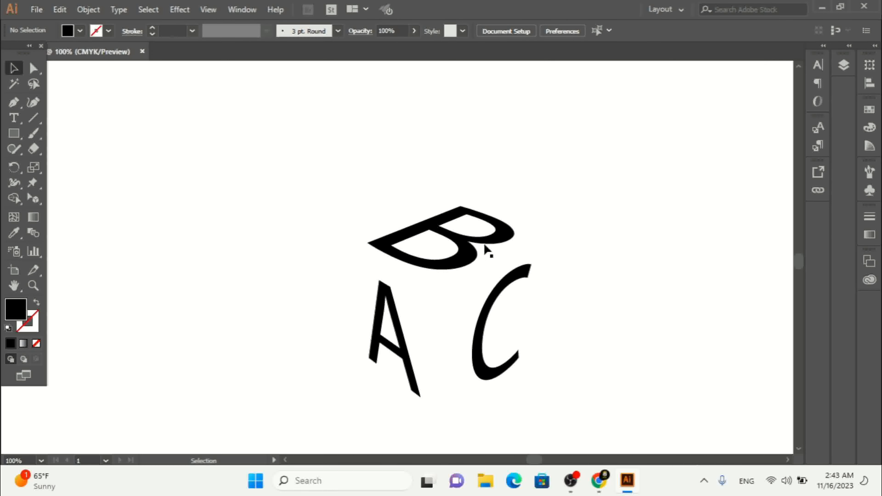
# Select all three enlarged letters and activate the Perspective Grid tool.
pyautogui.click(458, 244)
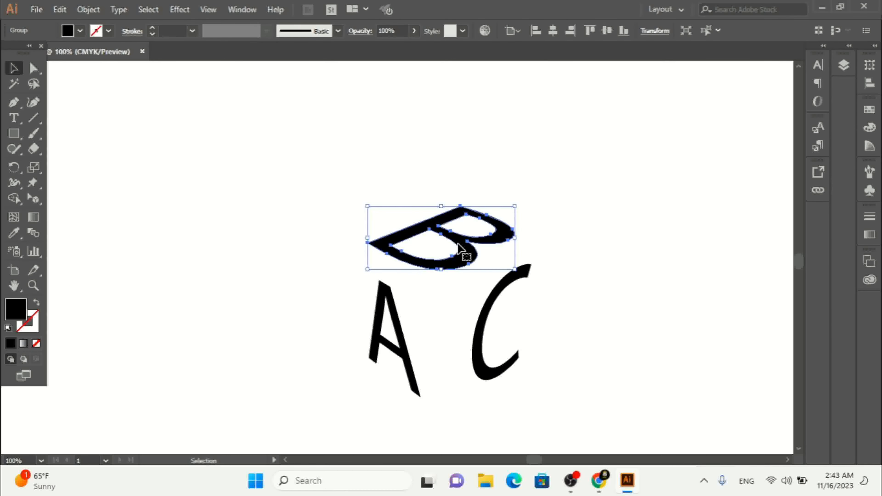
pyautogui.click(565, 251)
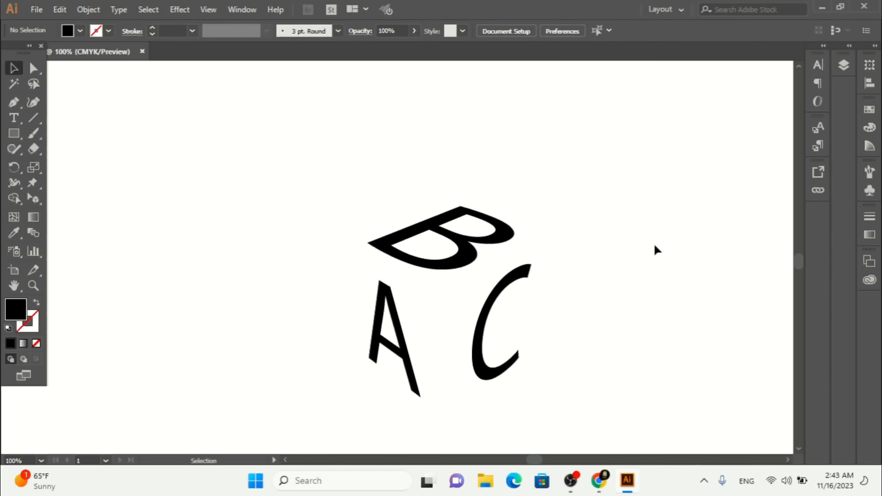
pyautogui.moveTo(590, 160); pyautogui.dragTo(283, 382)
pyautogui.moveTo(36, 203); pyautogui.dragTo(97, 204)
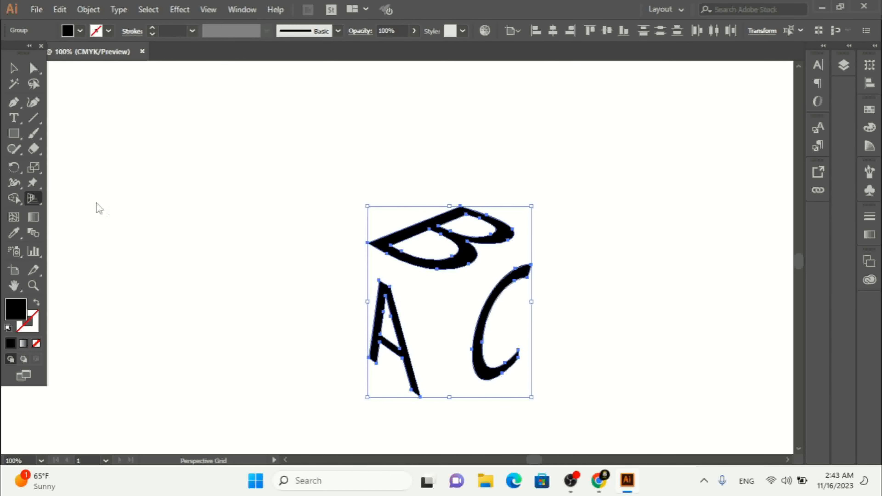